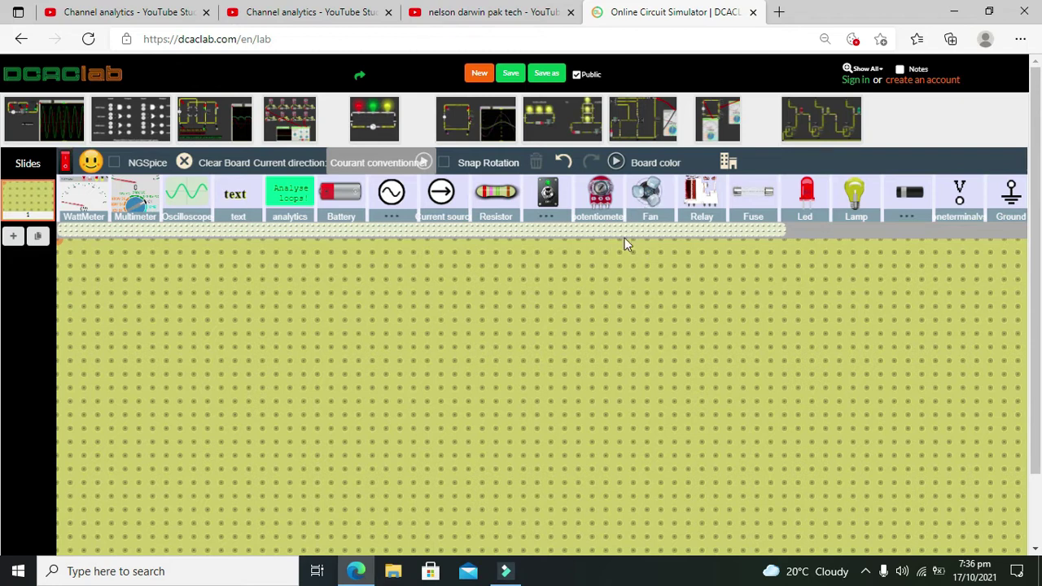
Move the relay near the board centre and check its defaults: 3 mH, 25 mA, 30 Ω
left_click(699, 189)
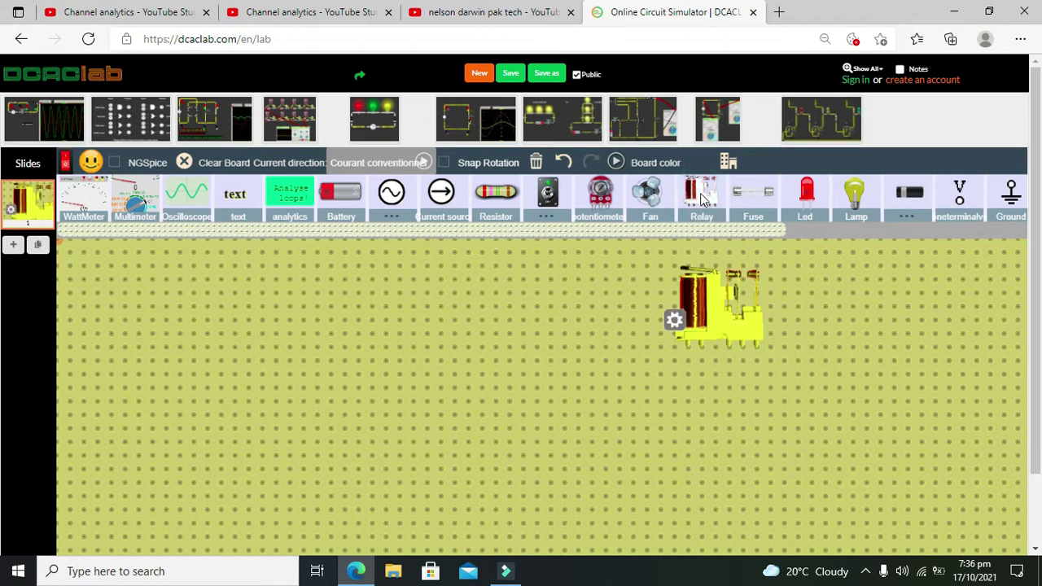
left_click_drag(709, 283, 628, 312)
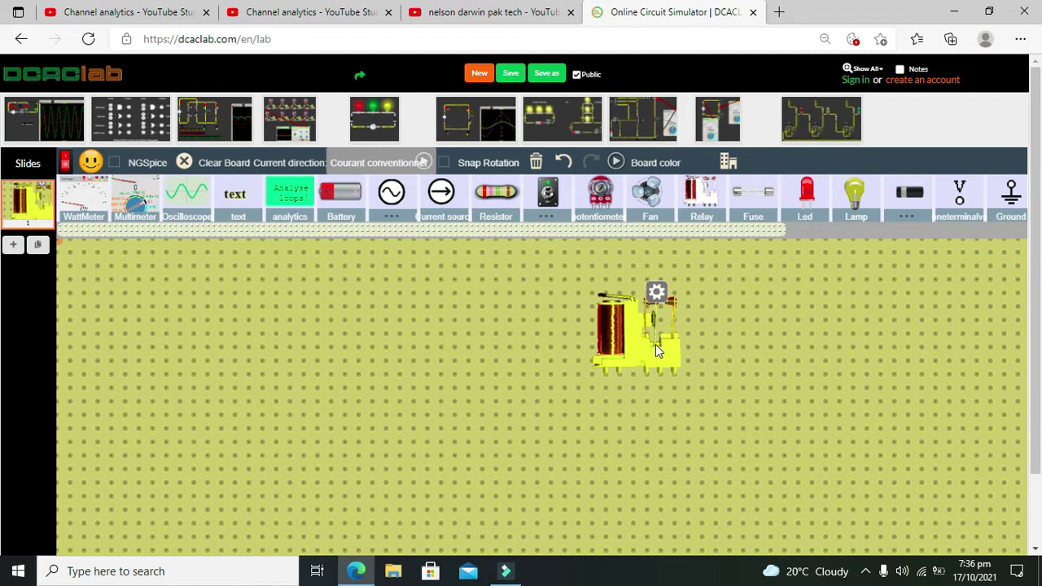
left_click(658, 291)
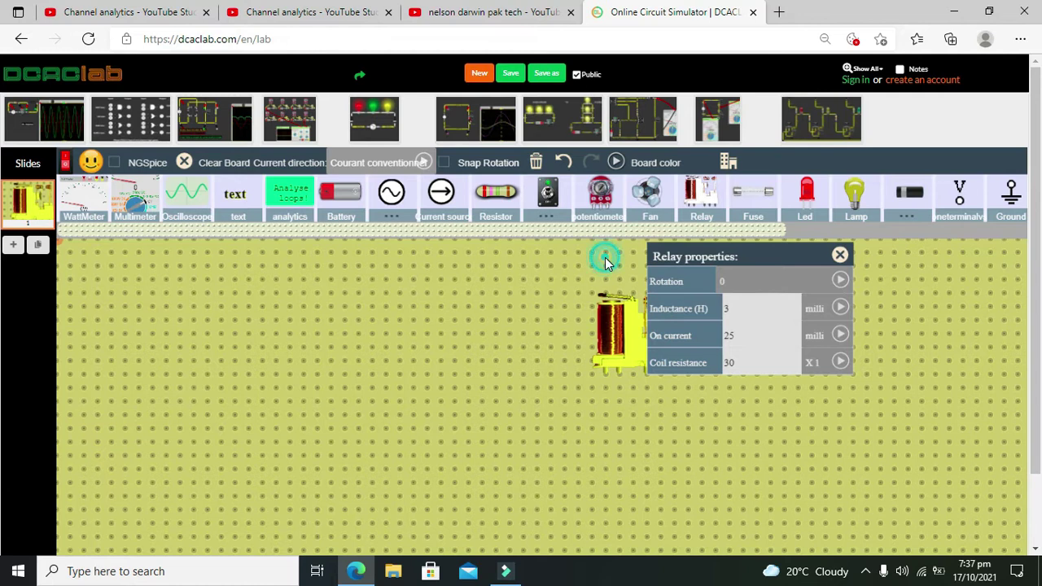
left_click(840, 255)
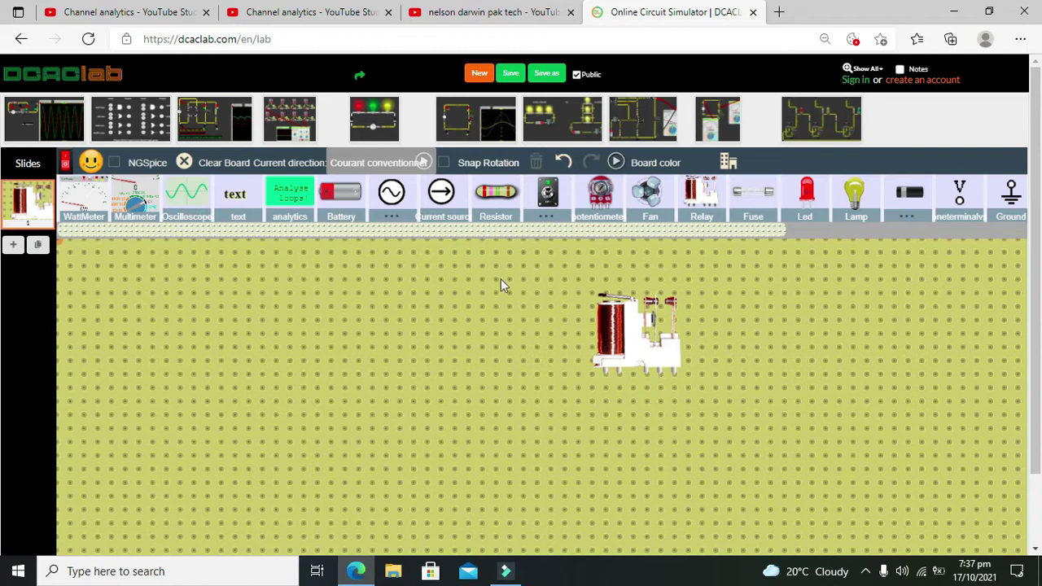
Add a battery set to 12 V and position it below and left of the relay
left_click_drag(335, 193, 259, 352)
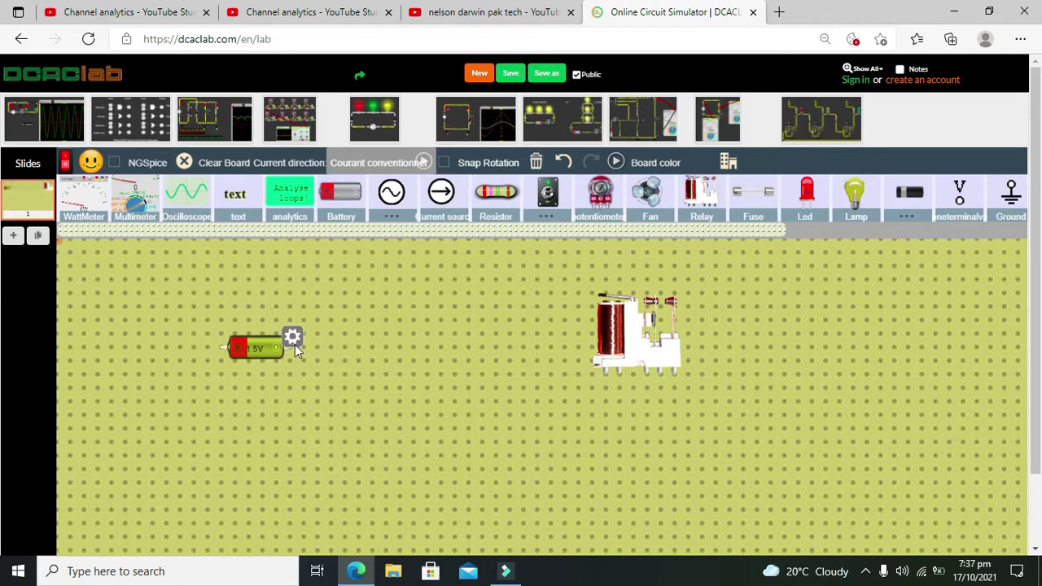
left_click(294, 342)
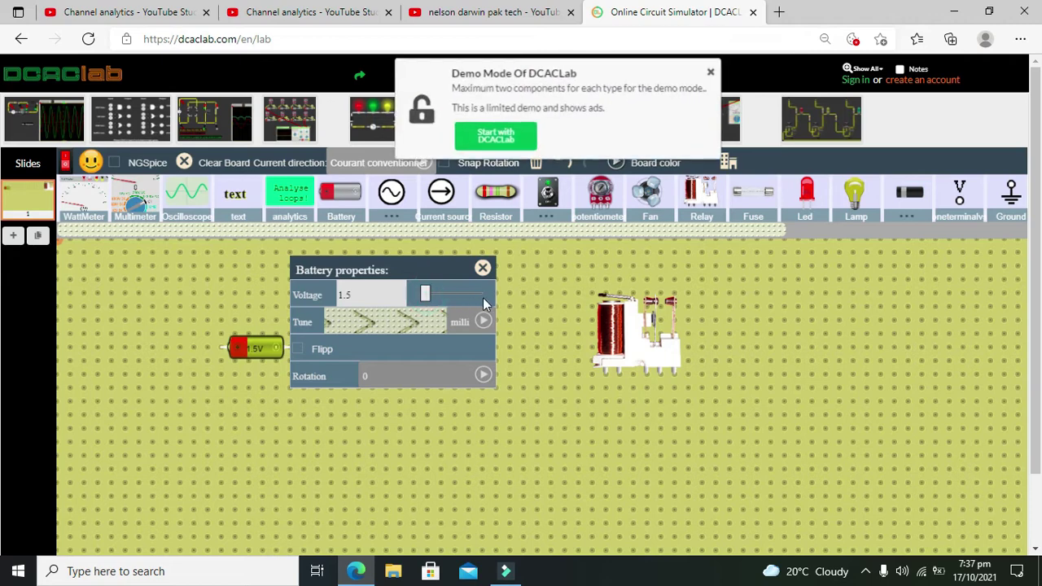
left_click(510, 130)
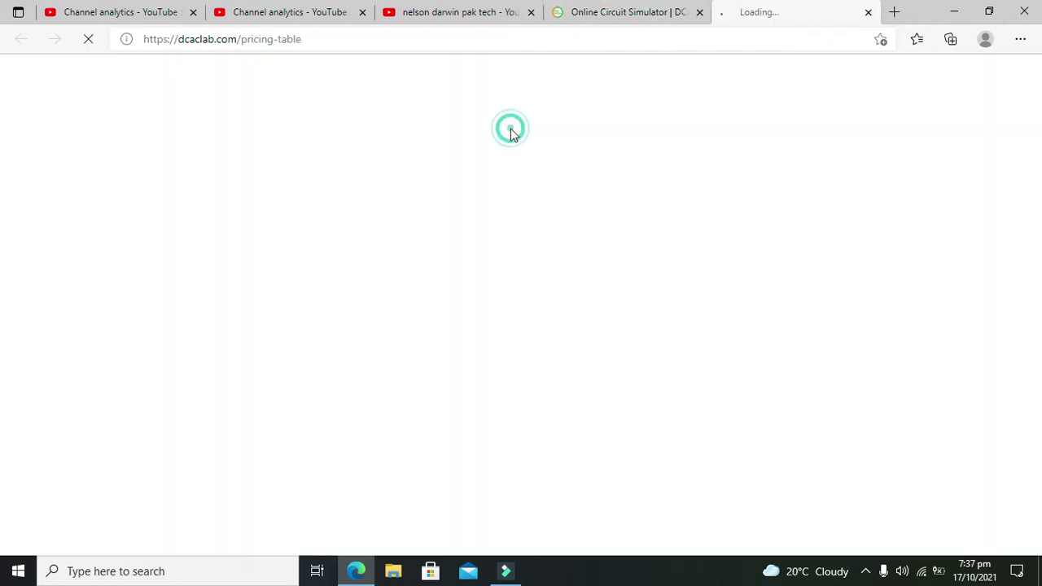
left_click(570, 13)
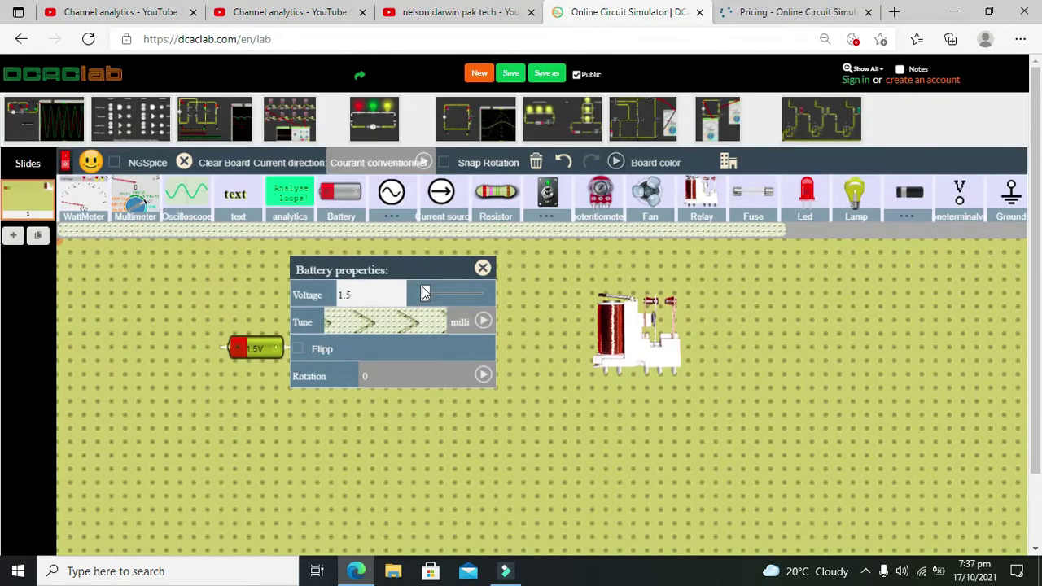
left_click_drag(424, 293, 489, 297)
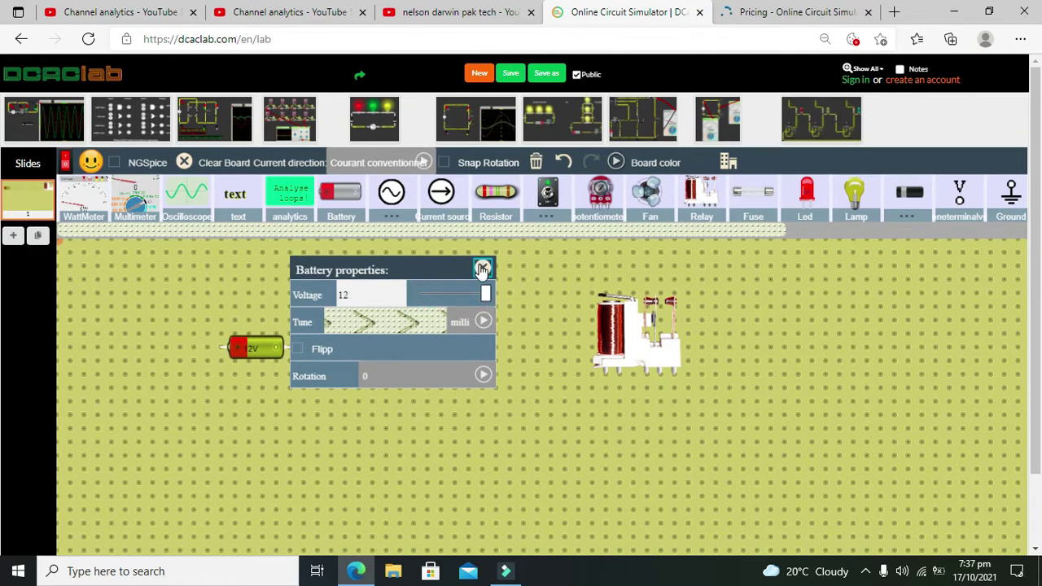
left_click(482, 270)
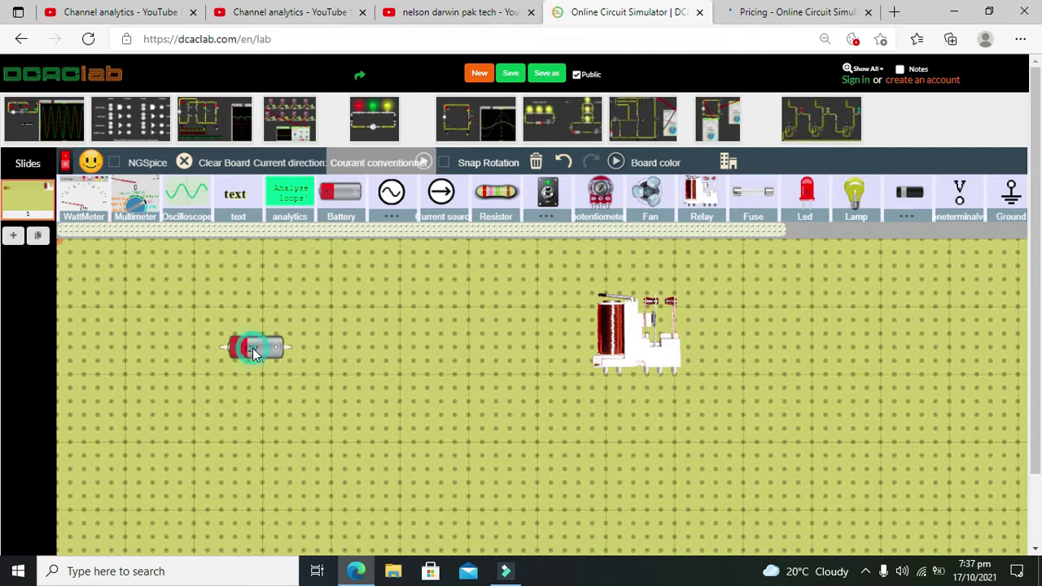
left_click_drag(266, 350, 309, 335)
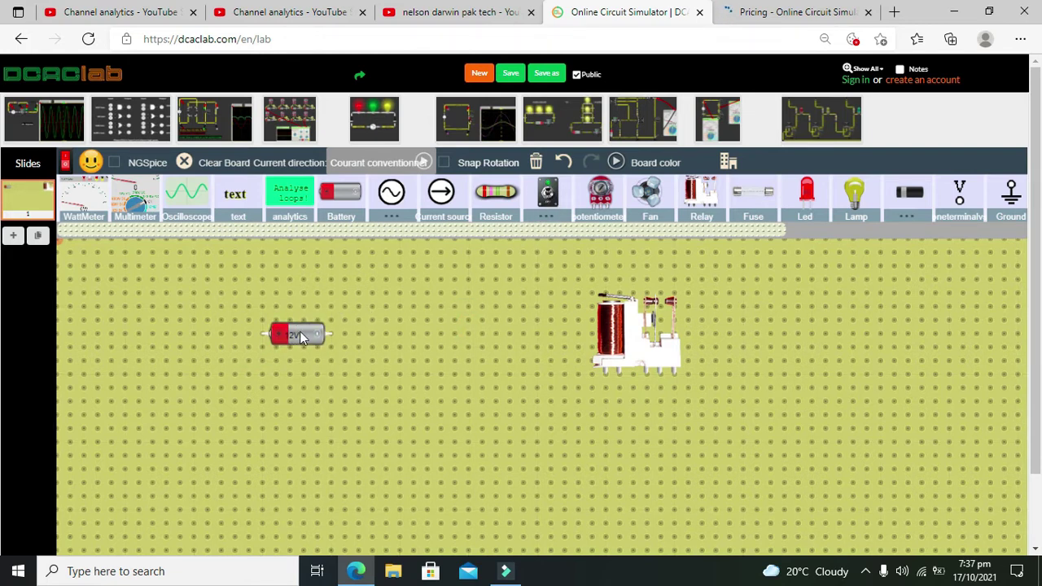
left_click_drag(338, 338, 470, 375)
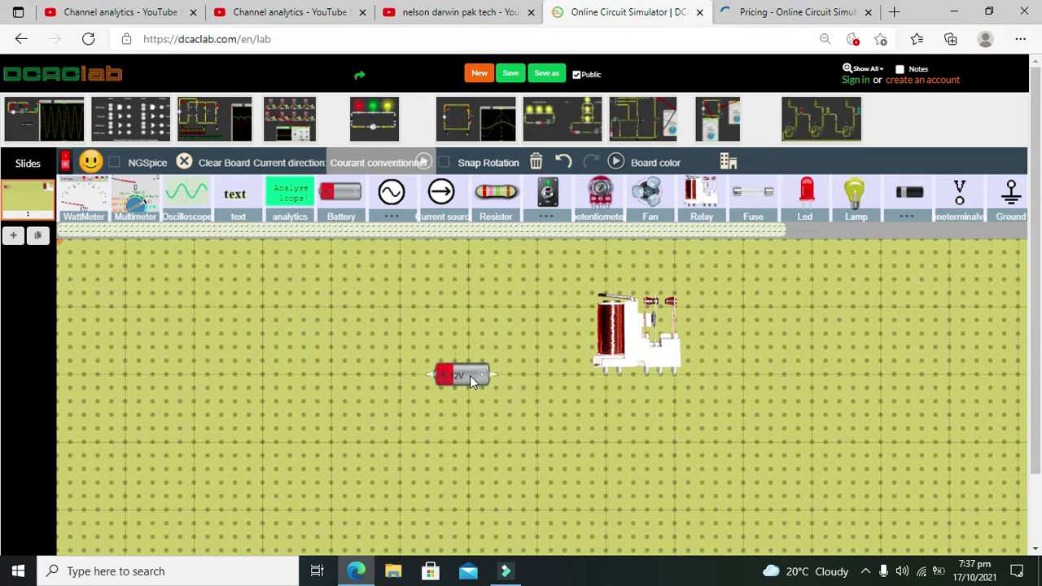
Place a toggle switch below the battery and a lamp right of the relay, then start a lamp wire
left_click_drag(553, 195, 481, 491)
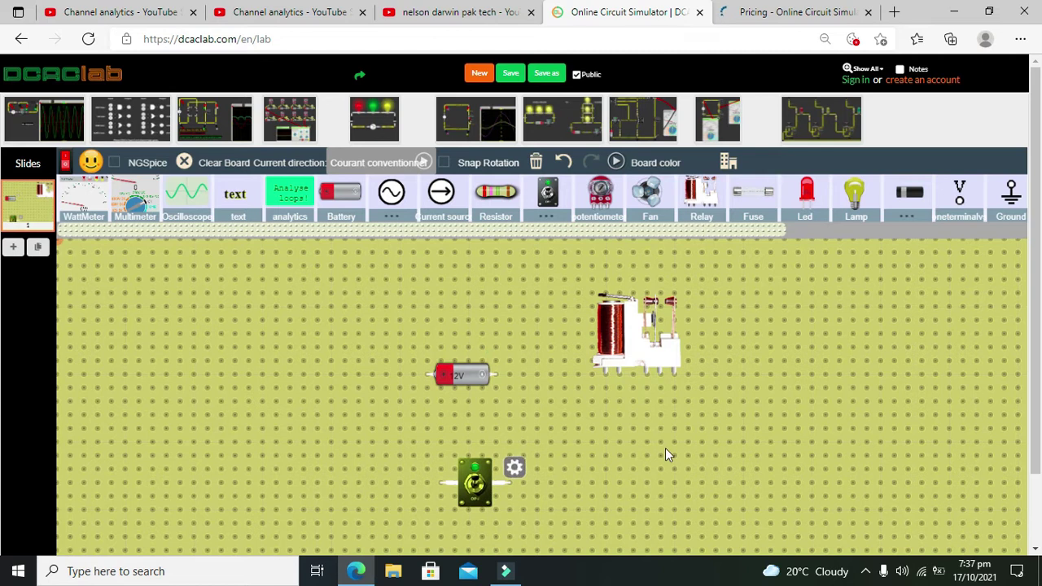
left_click_drag(855, 196, 844, 326)
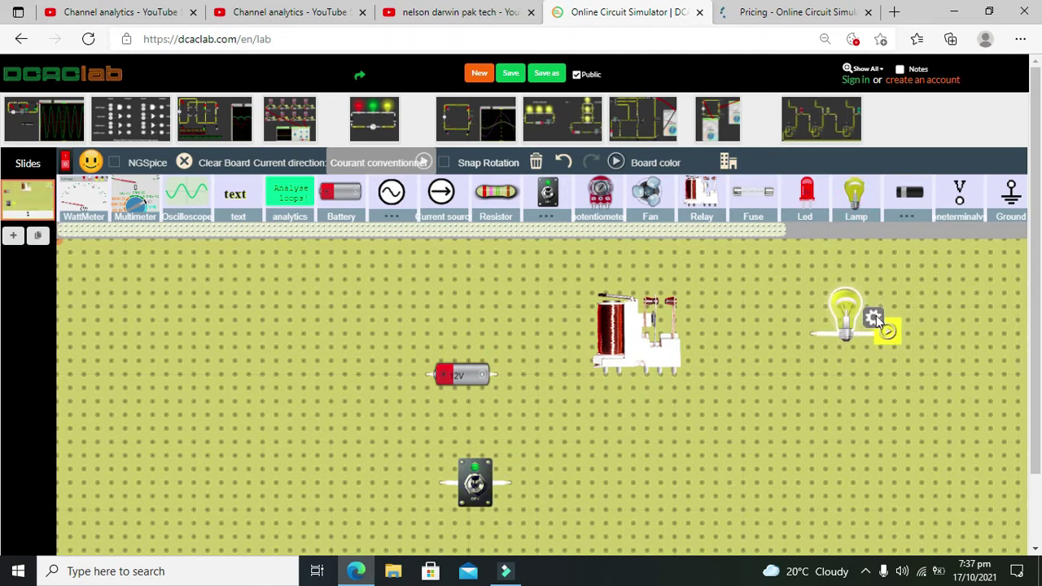
left_click(876, 315)
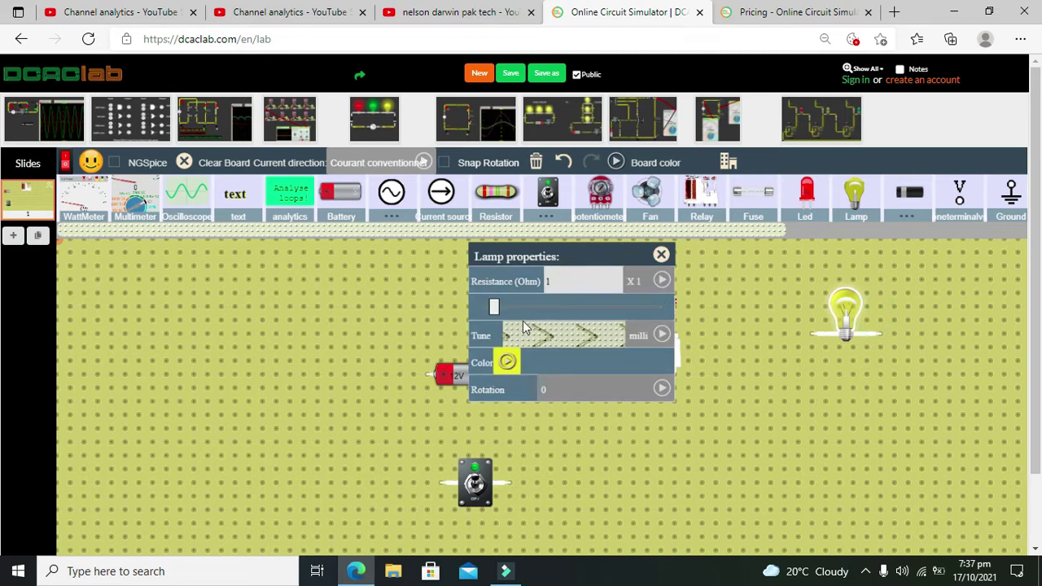
left_click(661, 254)
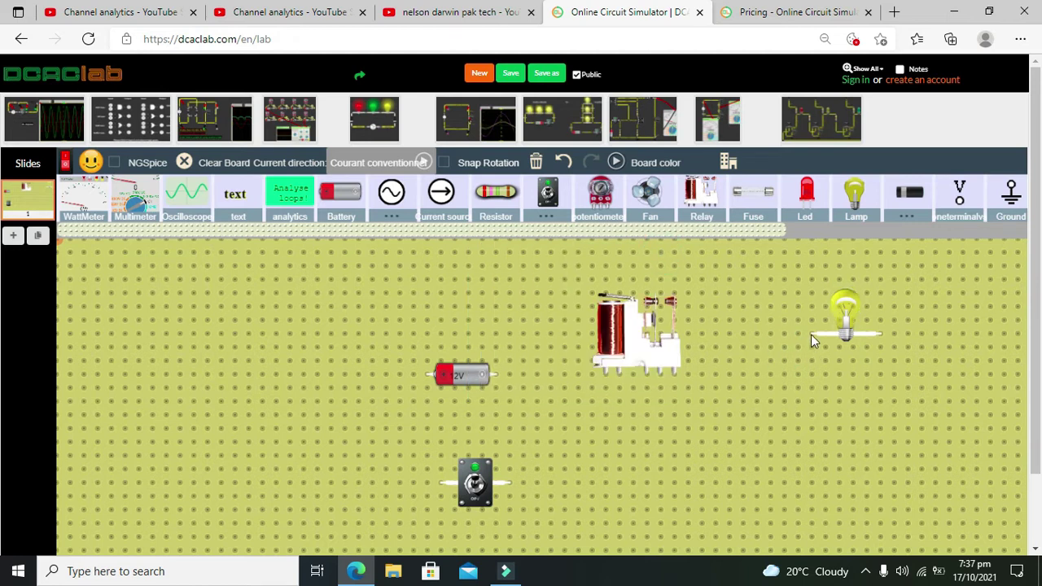
left_click_drag(814, 333, 816, 388)
Run the wire from the relay's output terminal to the lamp's left terminal, lowering the lamp to align
left_click_drag(816, 400, 677, 378)
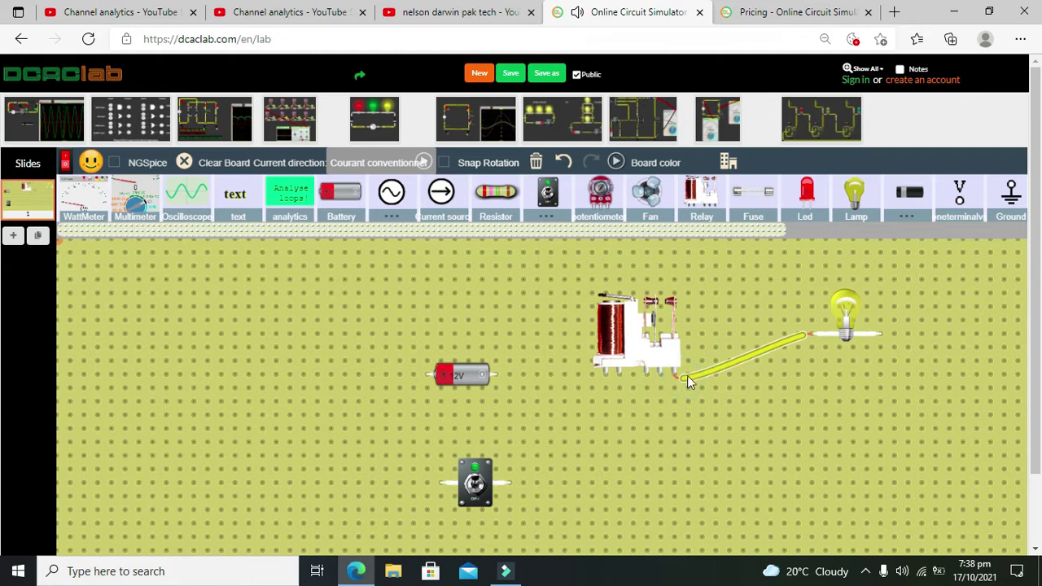
left_click_drag(841, 316, 843, 354)
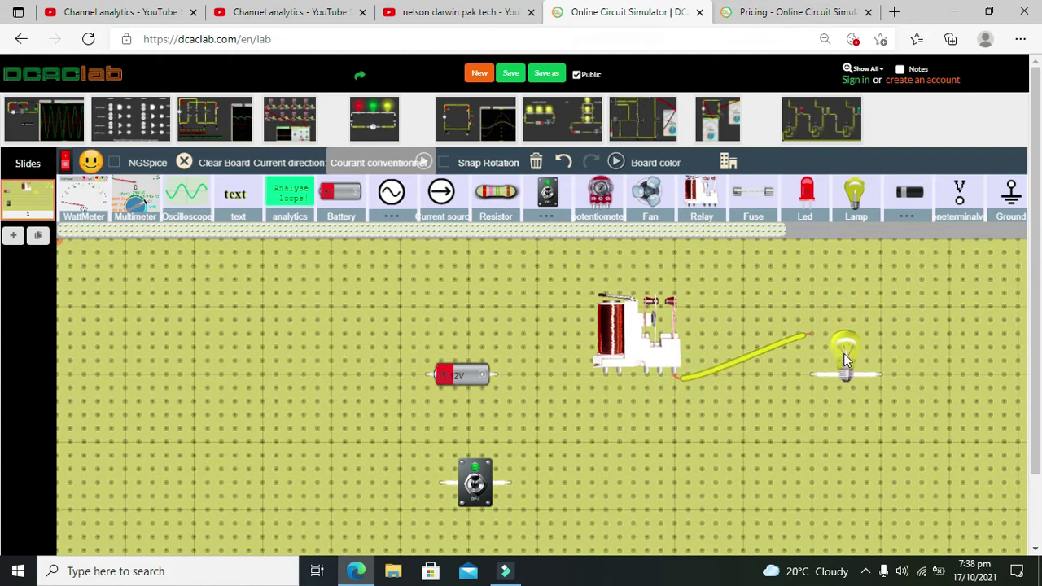
left_click(812, 333)
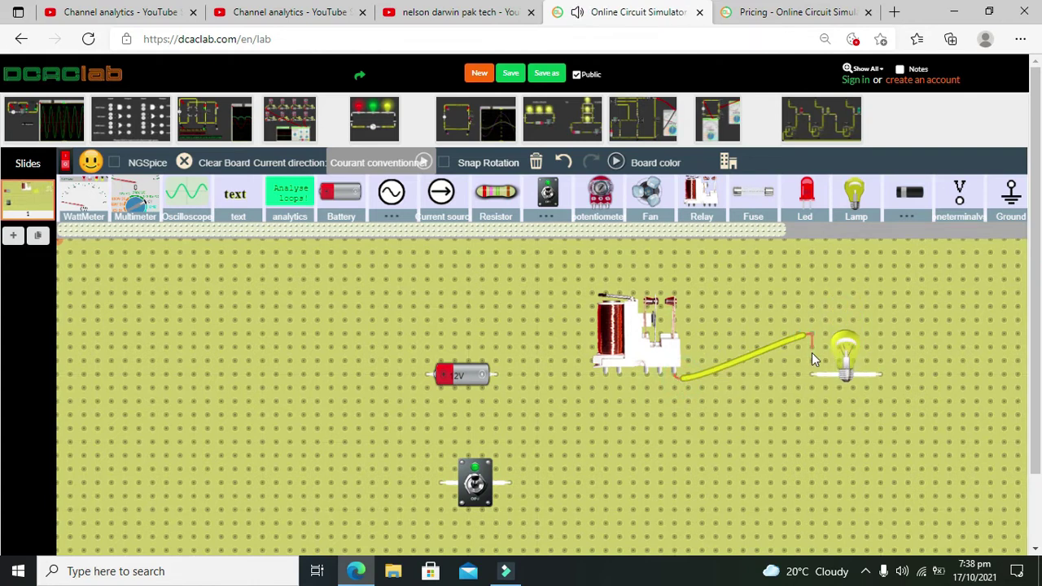
left_click_drag(804, 336, 814, 375)
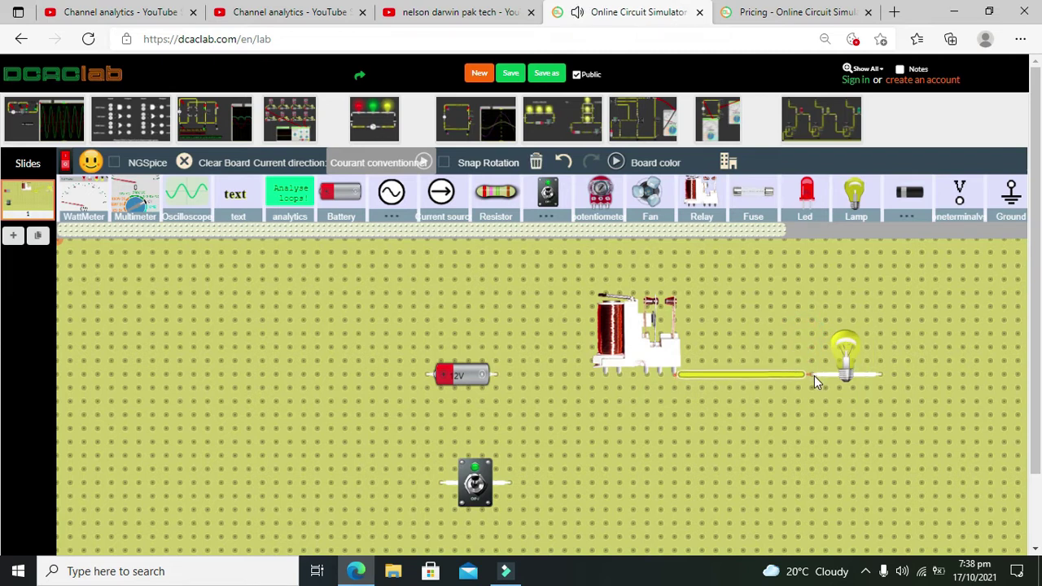
left_click(850, 402)
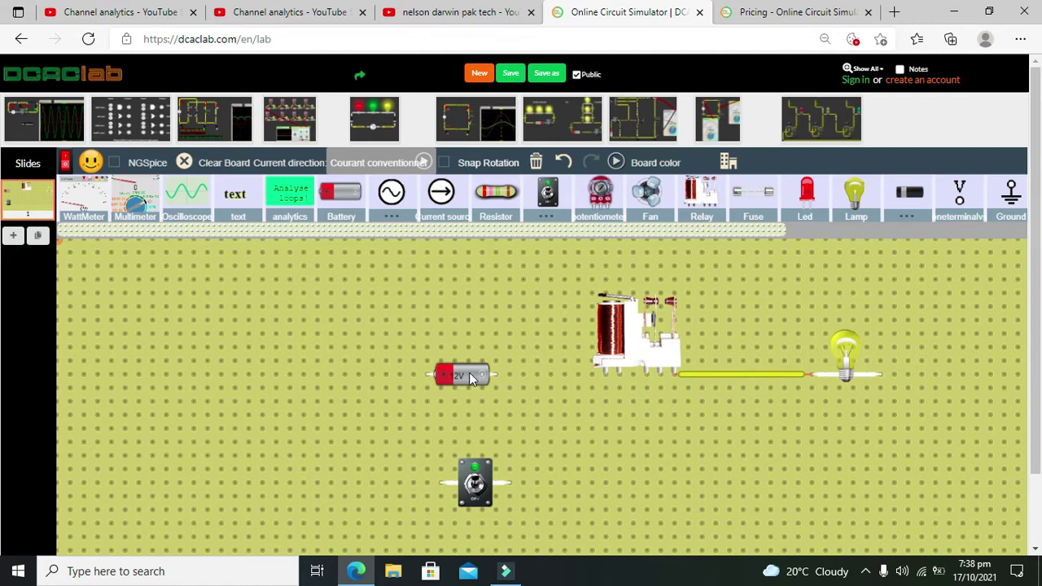
Wire the battery's left terminal to the toggle switch and turn the switch on
left_click_drag(462, 377, 476, 377)
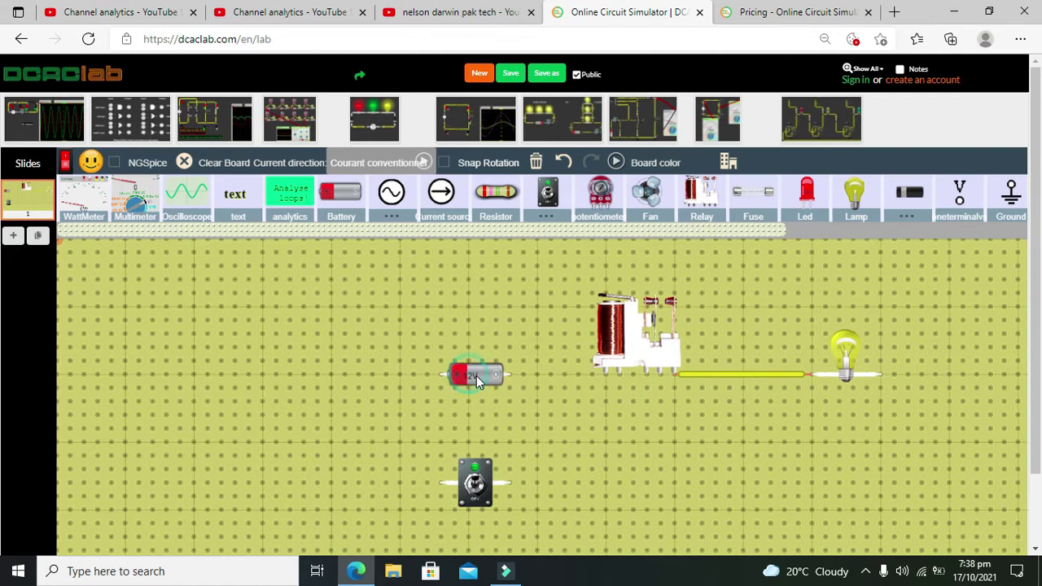
left_click(434, 373)
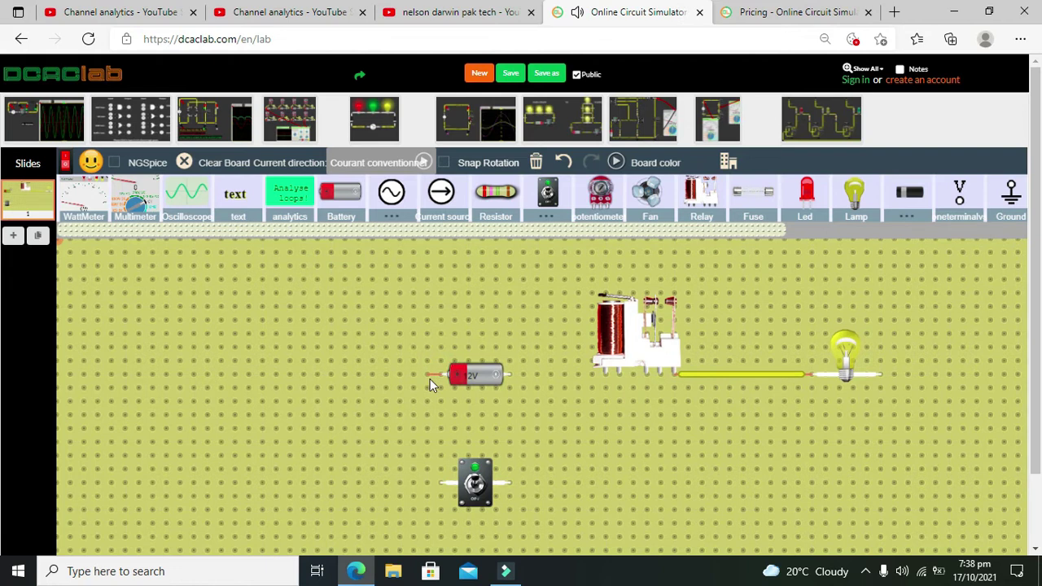
left_click_drag(431, 378, 440, 482)
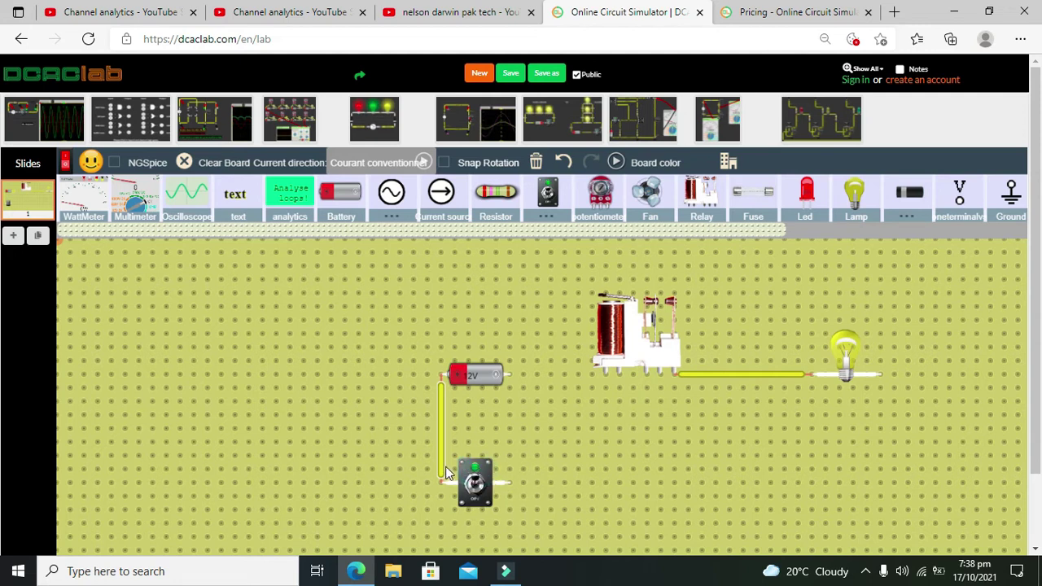
left_click(476, 487)
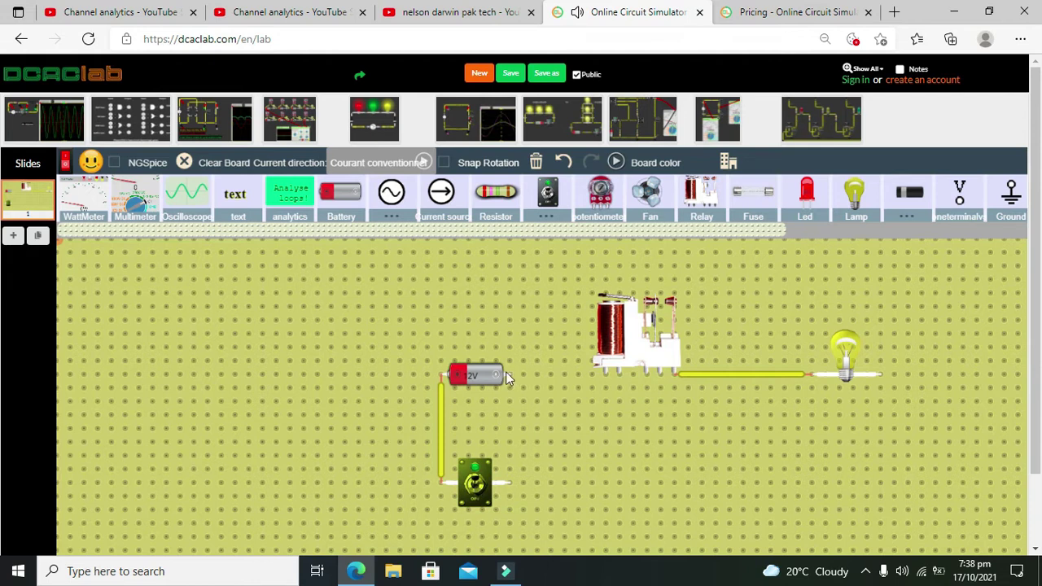
Wire the battery to the relay coil and close the coil loop back to the switch
left_click_drag(508, 376, 609, 376)
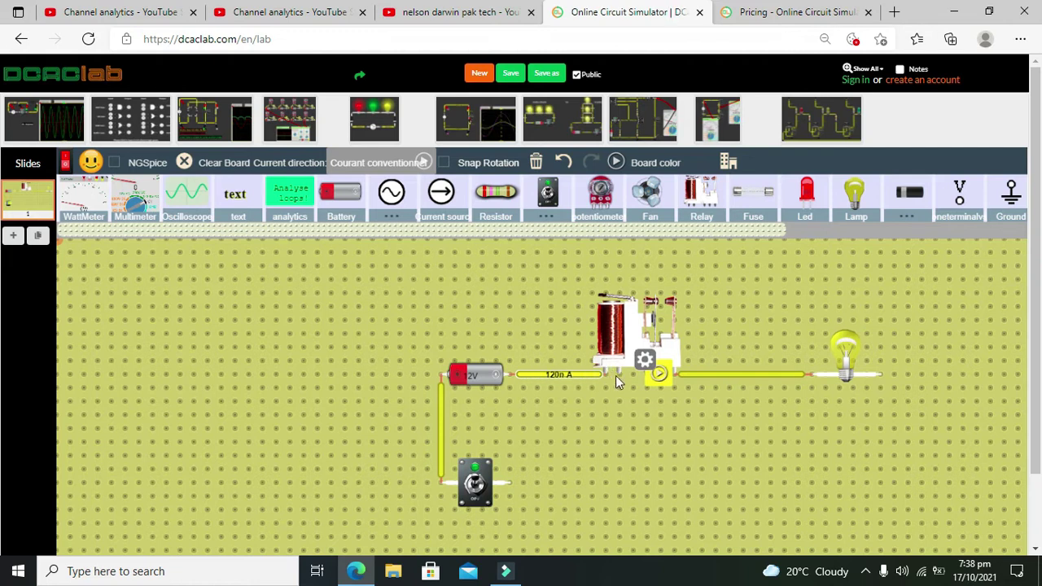
left_click_drag(622, 396, 621, 489)
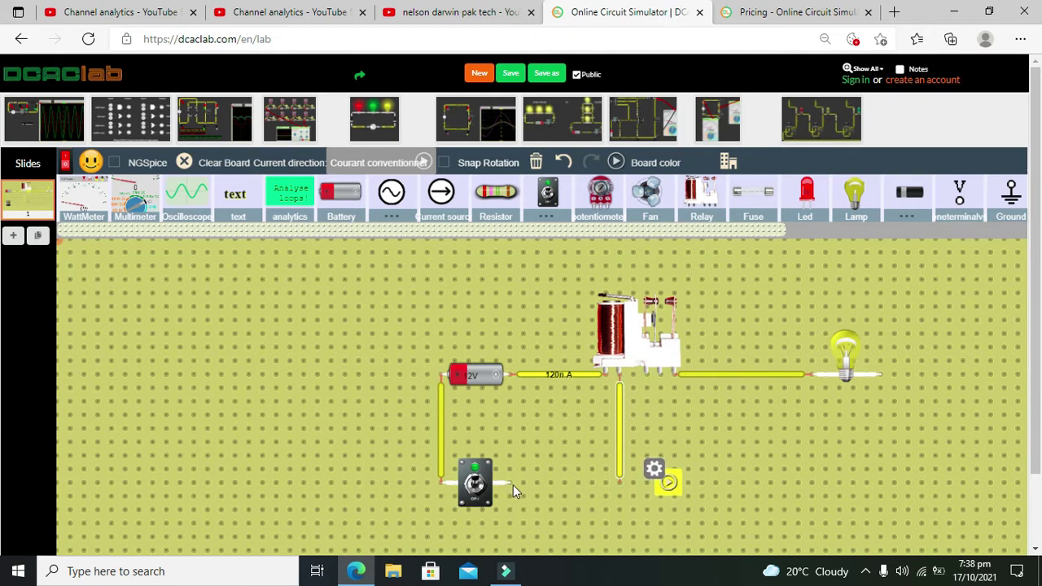
left_click_drag(512, 480, 618, 482)
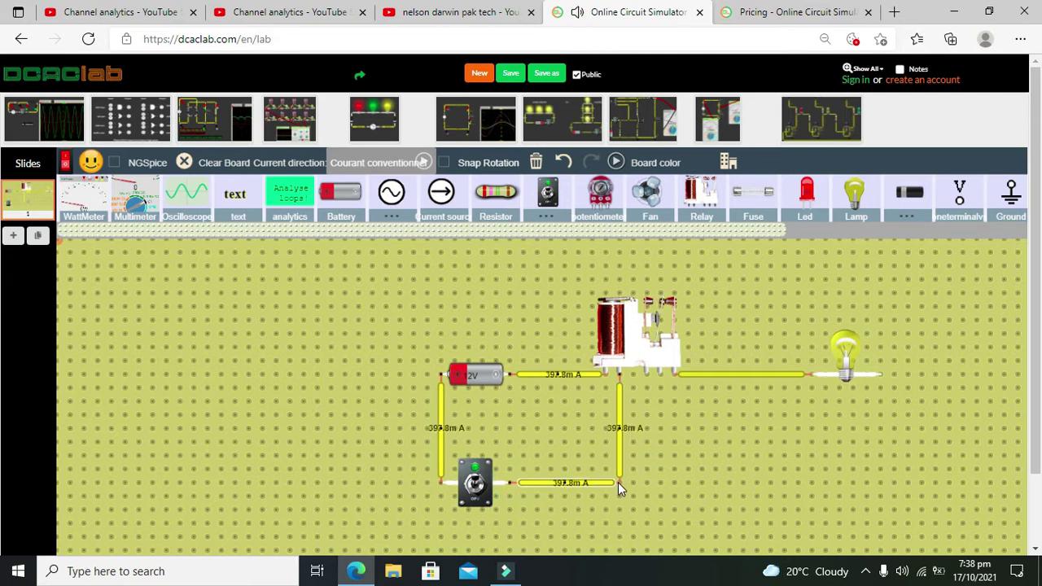
left_click(482, 487)
left_click(481, 487)
left_click(479, 487)
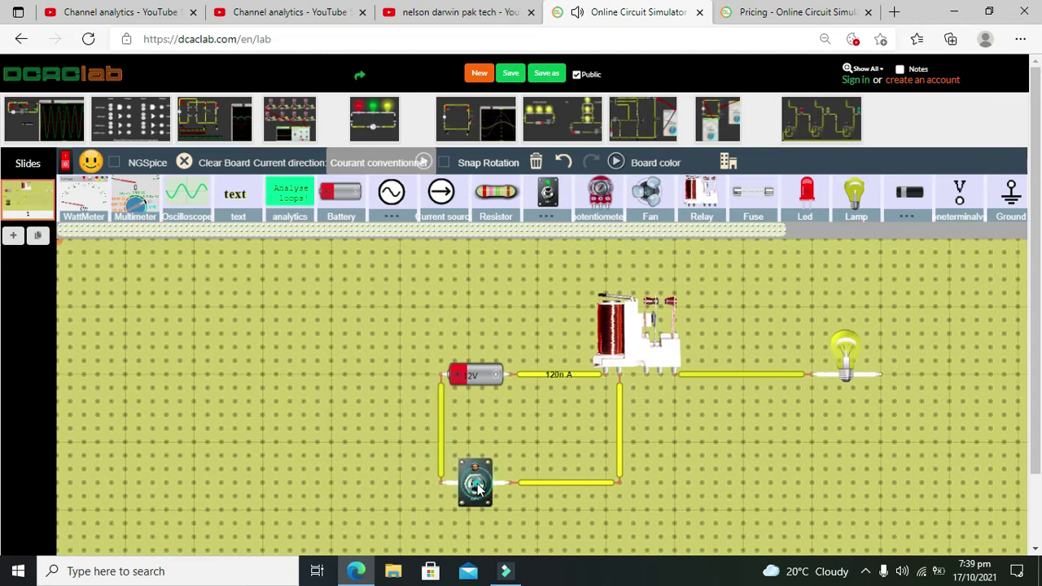
left_click(479, 487)
left_click(479, 487)
left_click(479, 487)
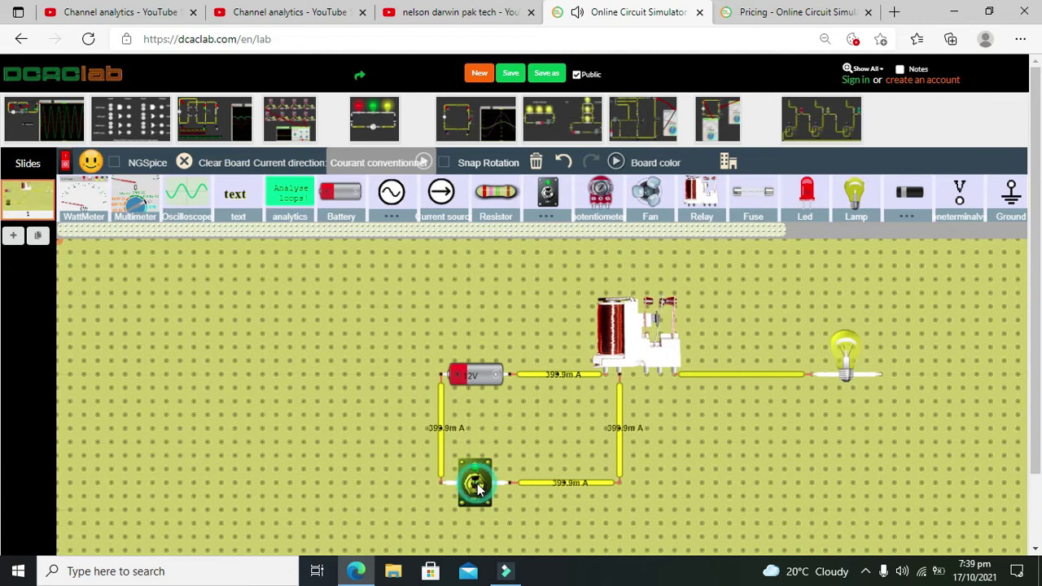
left_click(479, 487)
left_click(479, 487)
left_click(479, 487)
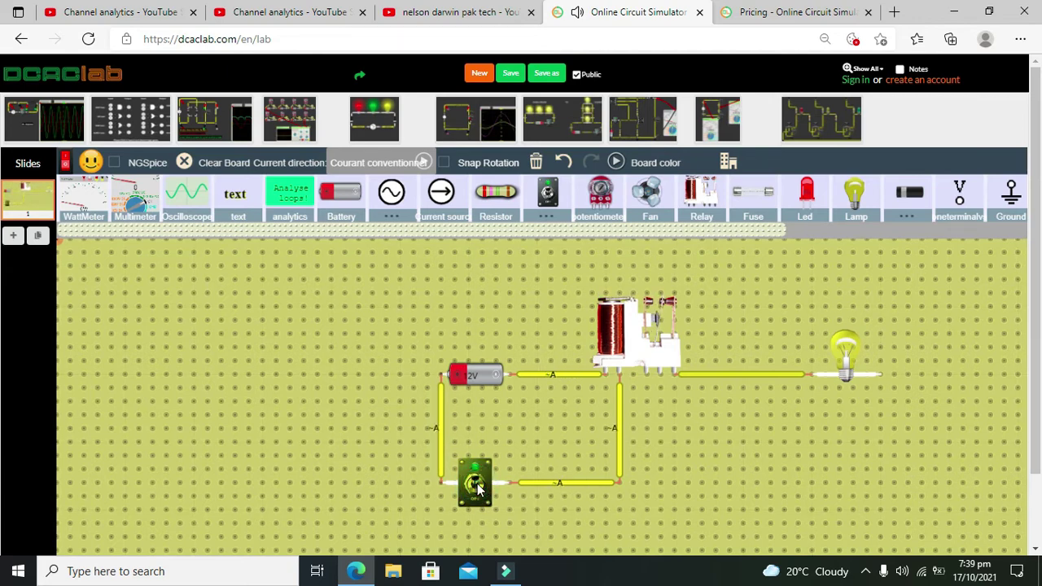
left_click(479, 487)
left_click(479, 487)
left_click(479, 487)
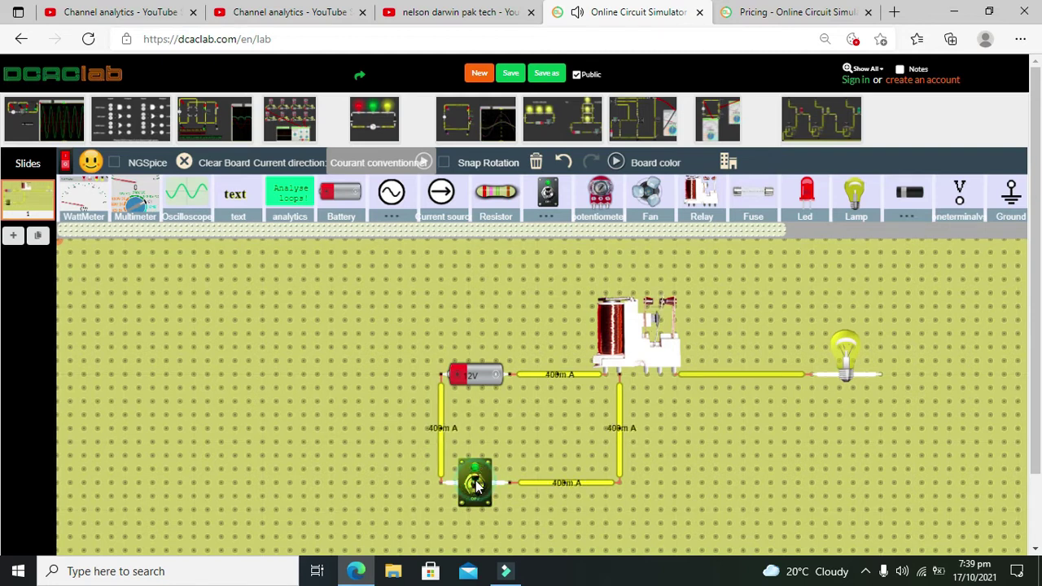
left_click(477, 486)
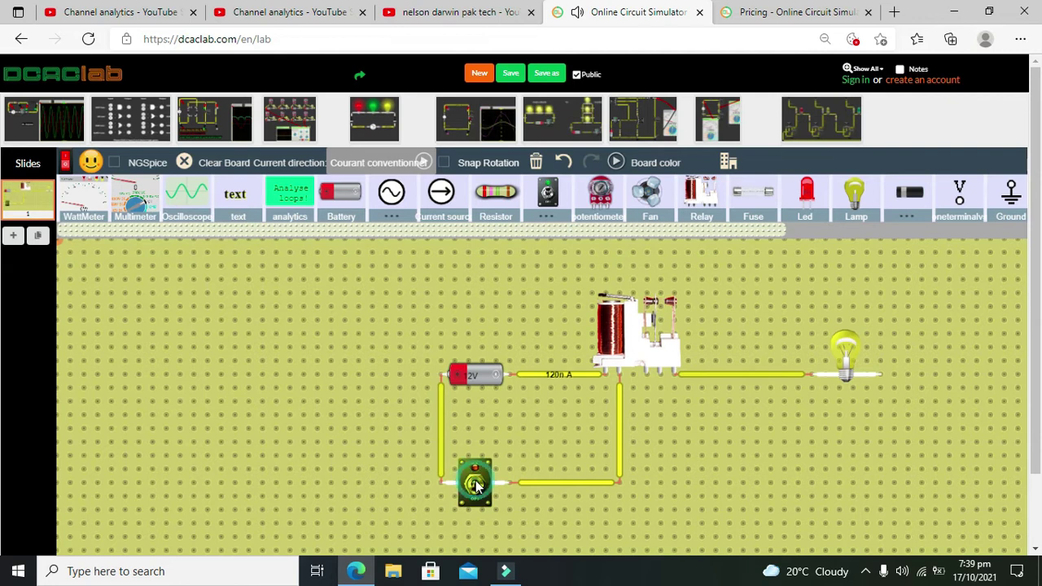
left_click(476, 485)
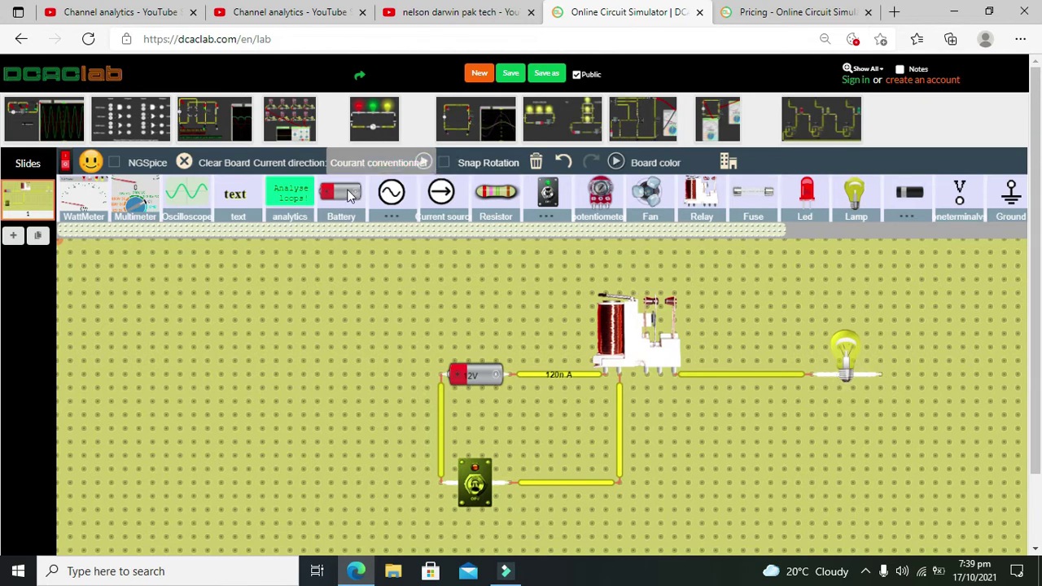
Add a second battery near the relay and set its voltage to 12 V
left_click_drag(394, 227, 740, 495)
left_click(774, 477)
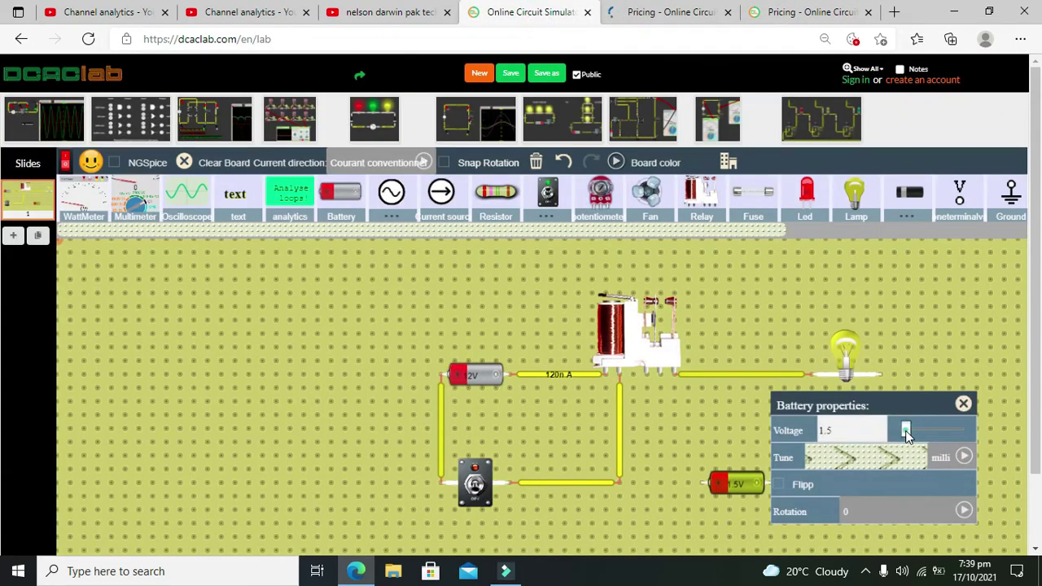
left_click_drag(906, 430, 977, 434)
left_click(963, 404)
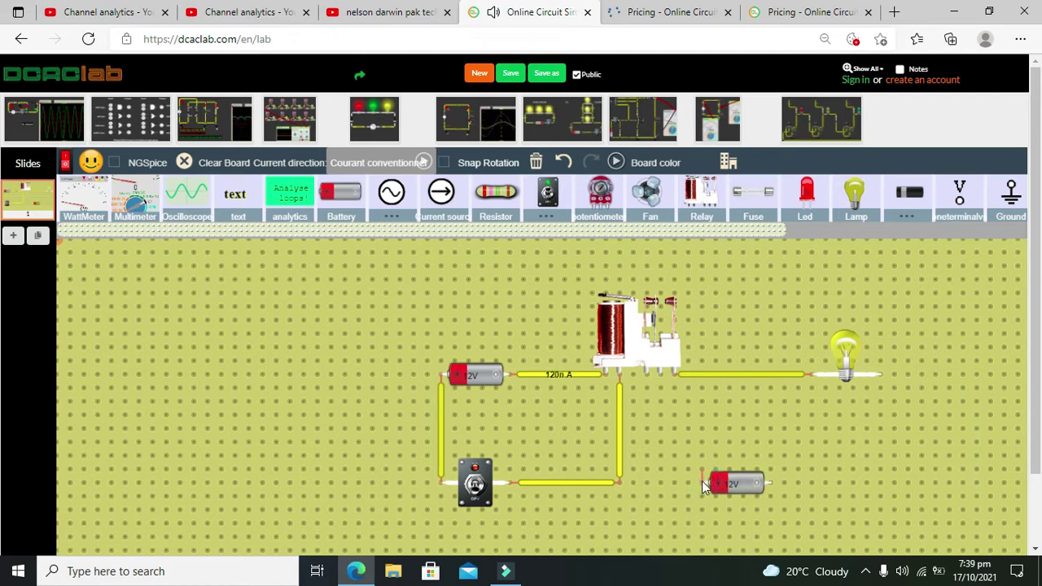
Shift the second battery slightly left and delete the misplaced relay-to-battery wire
left_click_drag(701, 479, 658, 380)
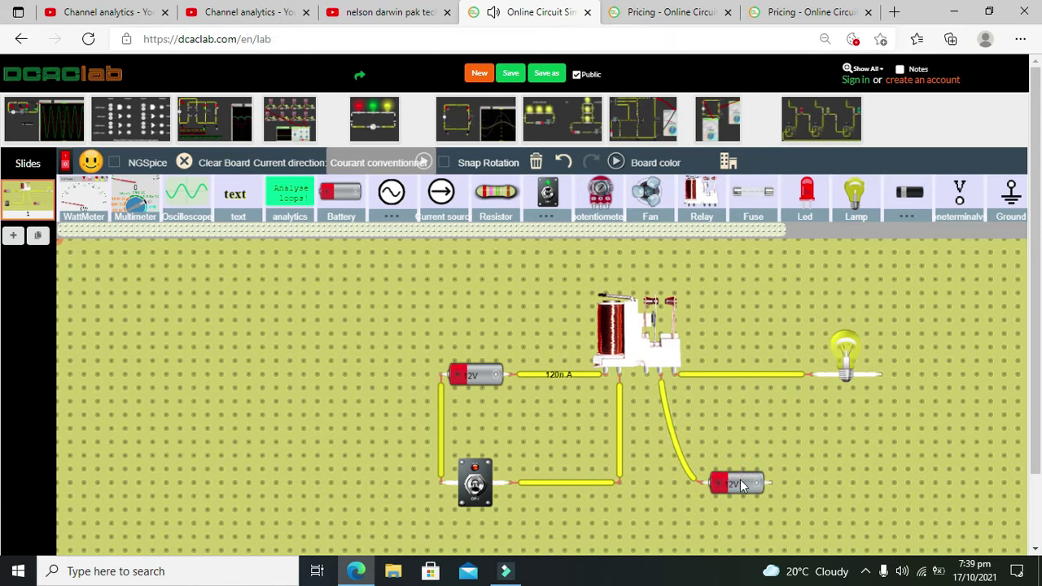
left_click_drag(741, 484, 683, 496)
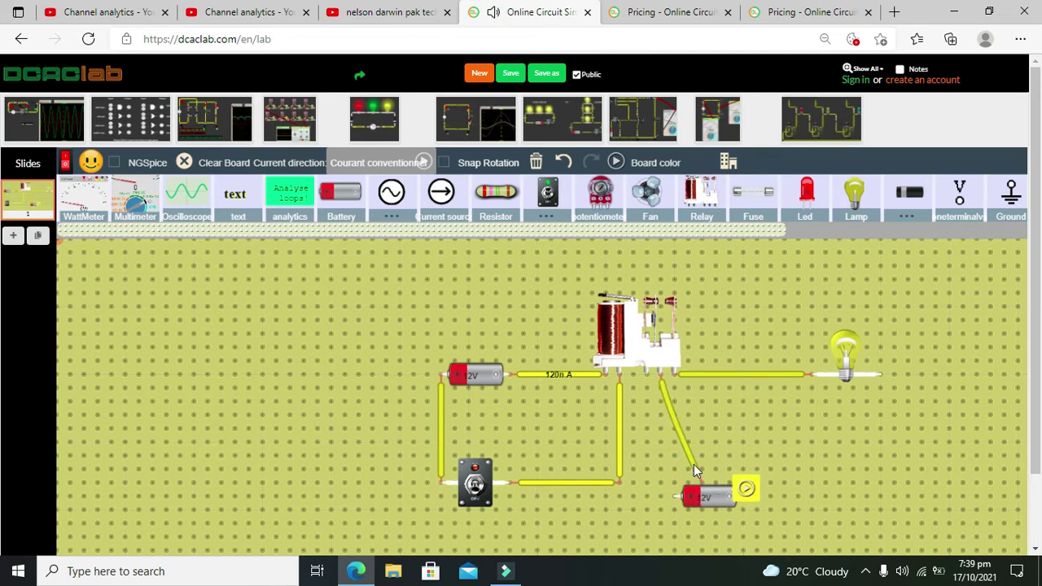
right_click(696, 467)
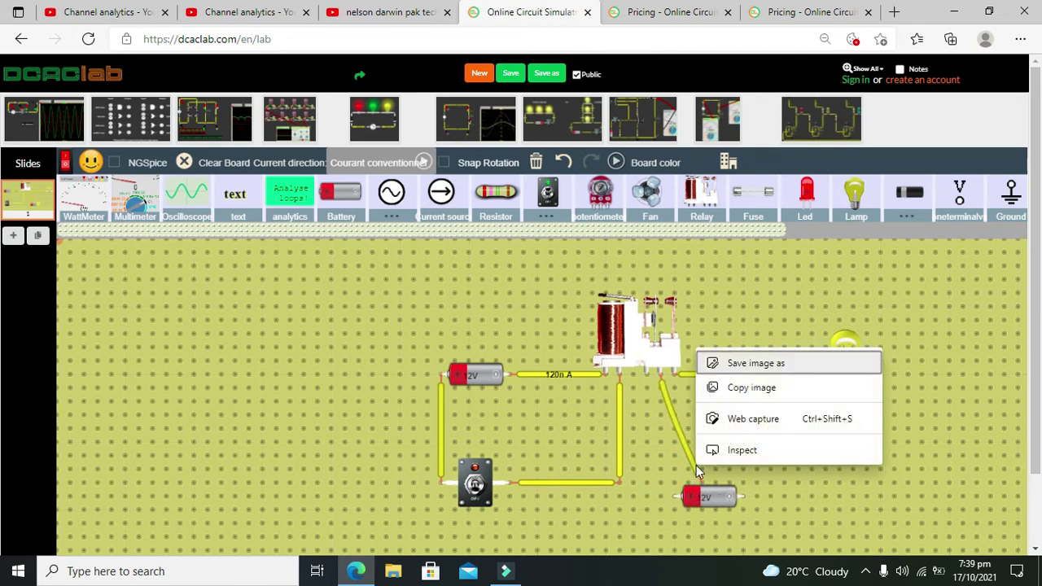
left_click(697, 466)
left_click(690, 456)
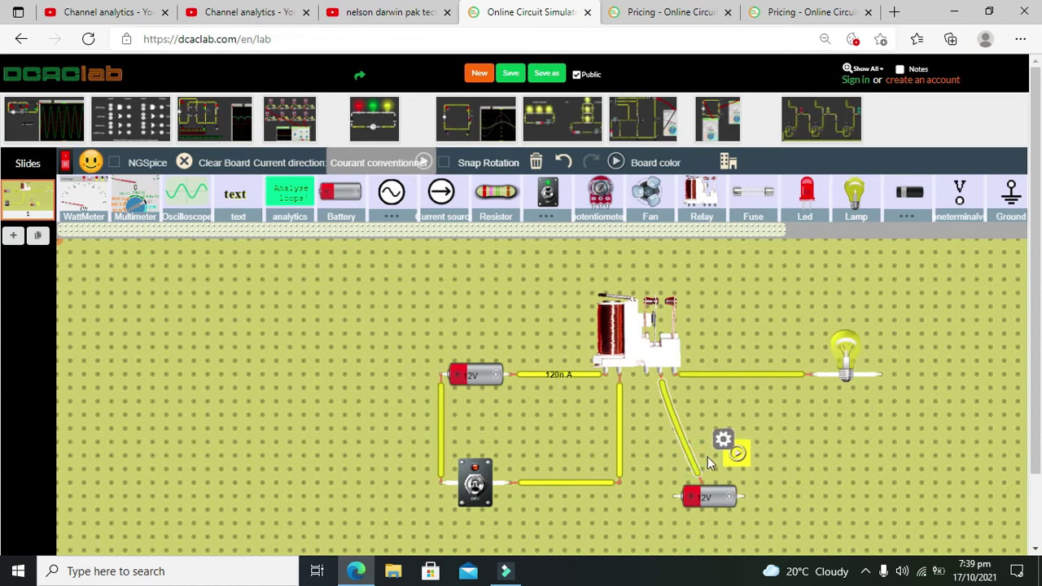
key("Delete")
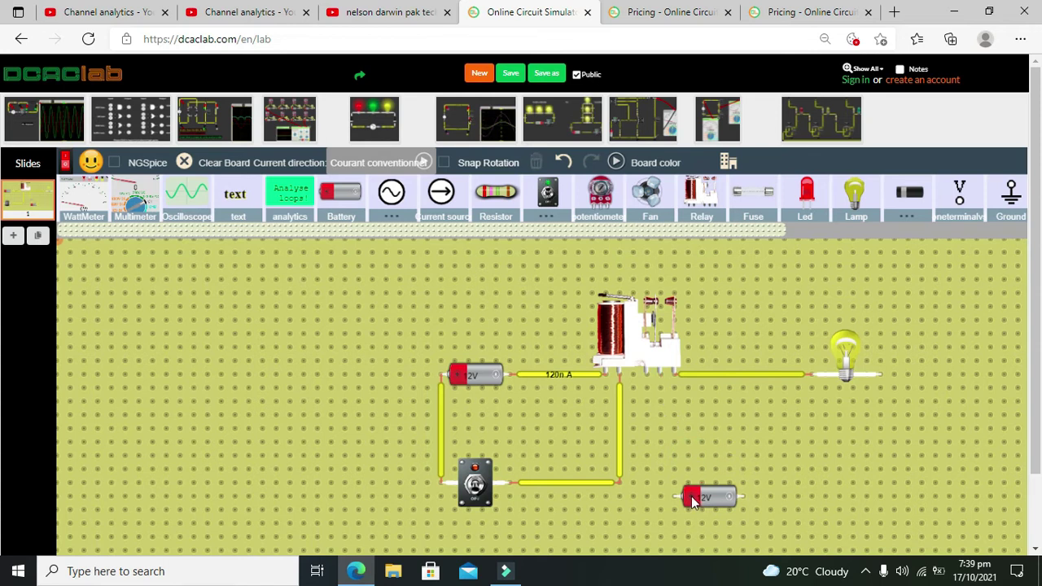
Wire the relay's lower contact to the second battery and the battery's right end to the lamp
left_click_drag(691, 496, 687, 485)
left_click(686, 485)
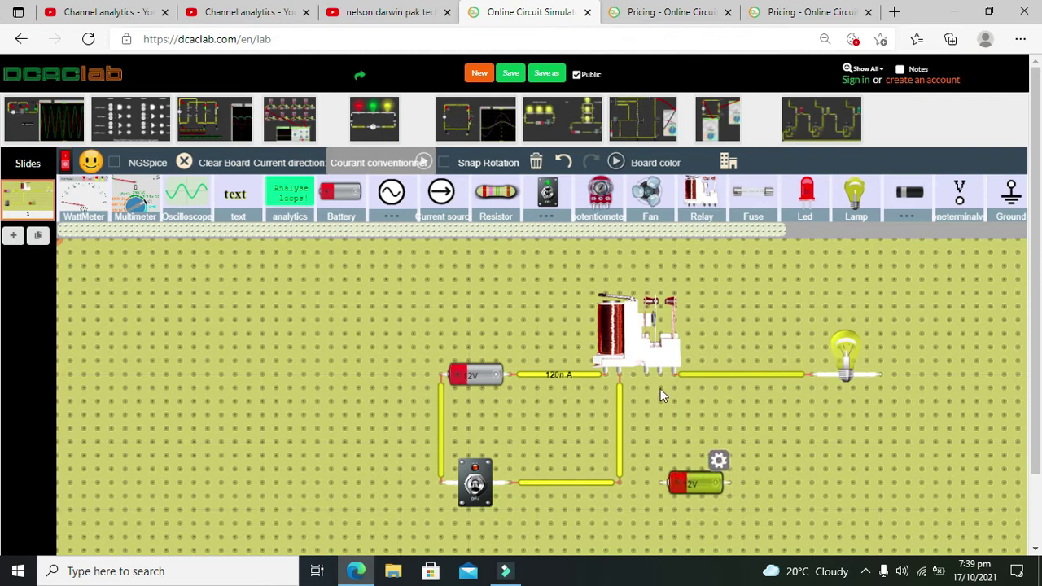
left_click_drag(659, 371, 655, 482)
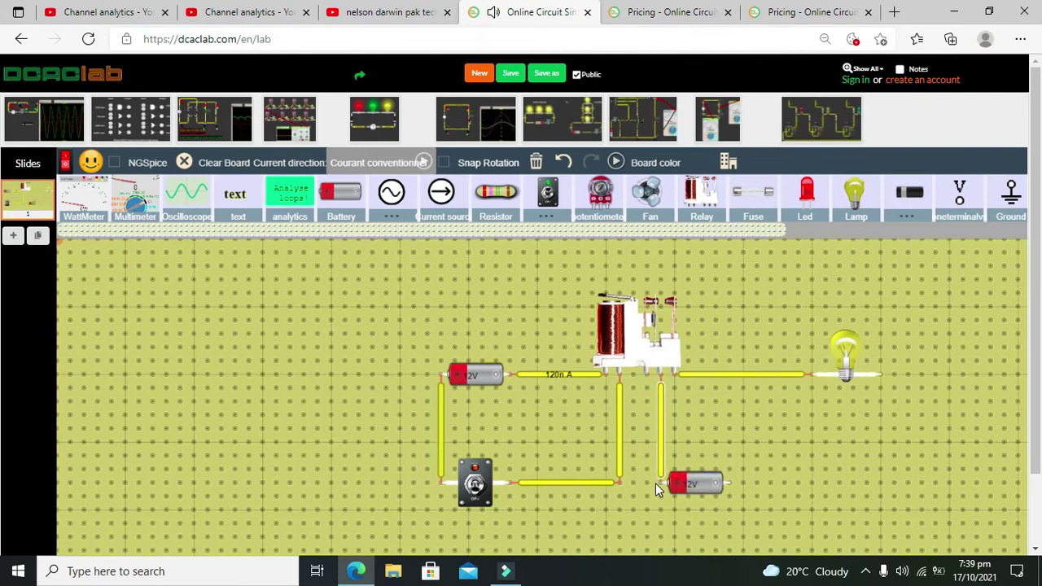
left_click(692, 486)
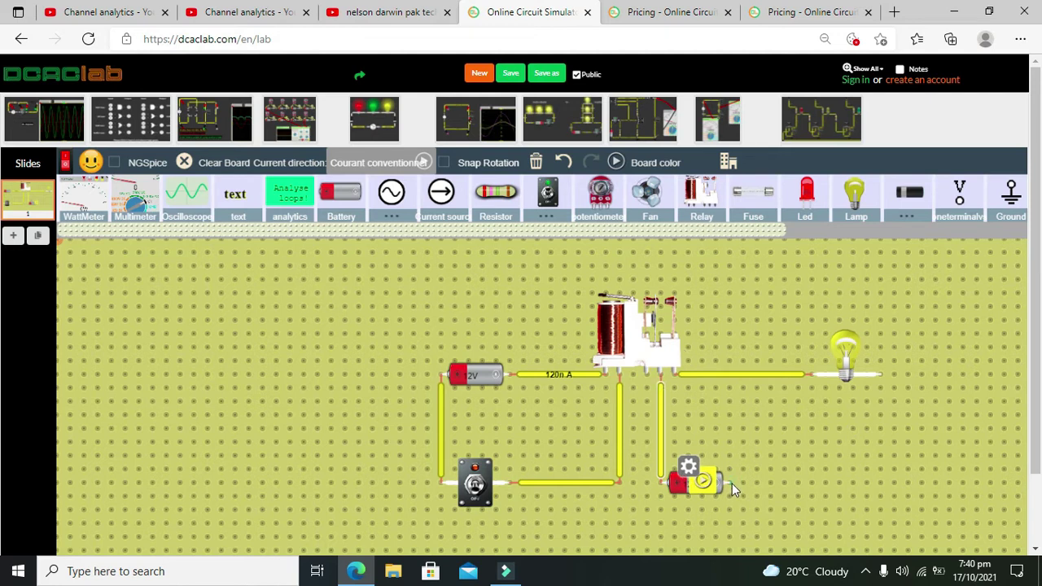
left_click_drag(732, 484, 883, 375)
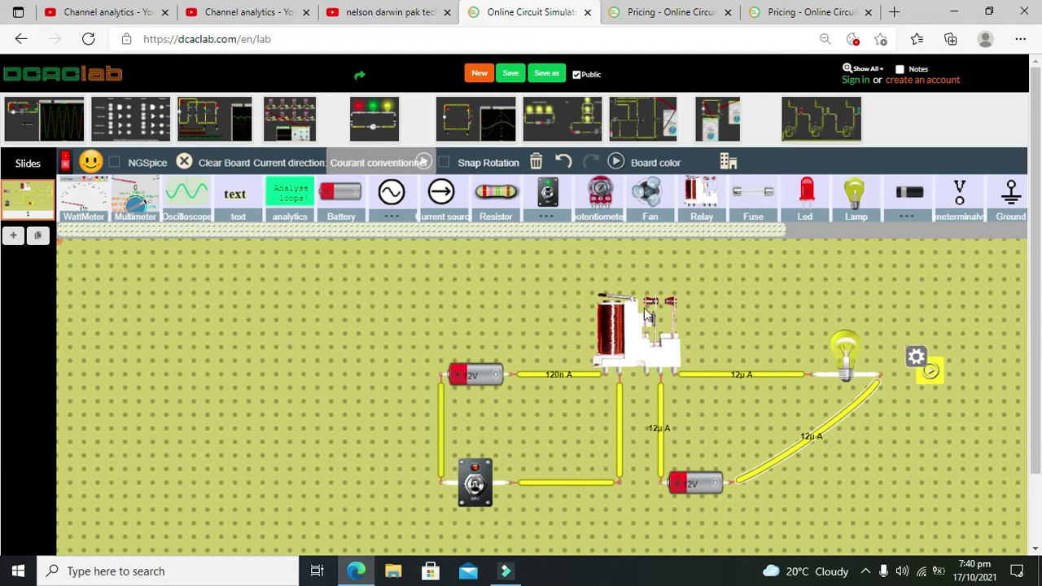
left_click(476, 485)
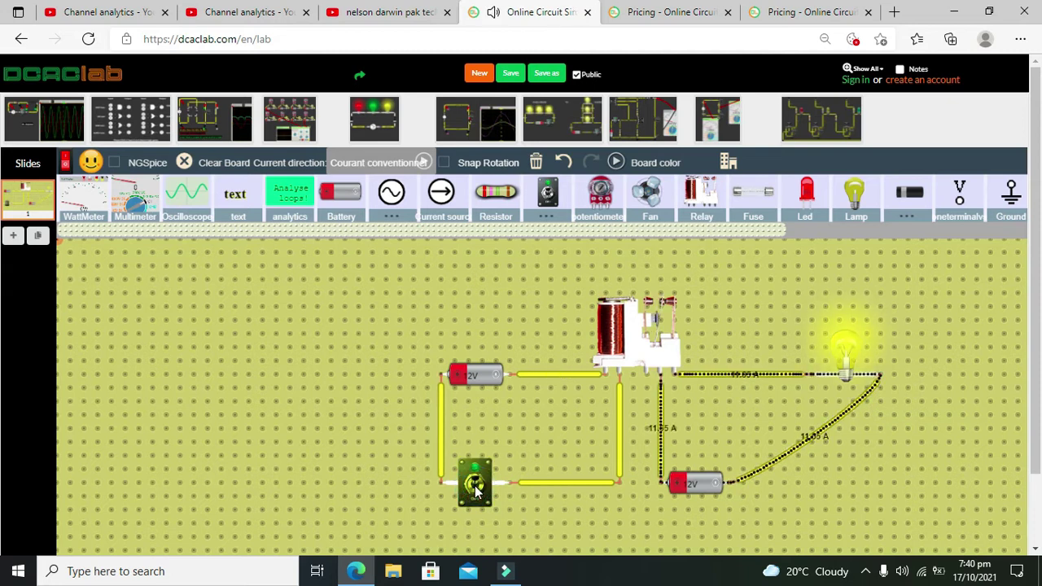
left_click(475, 485)
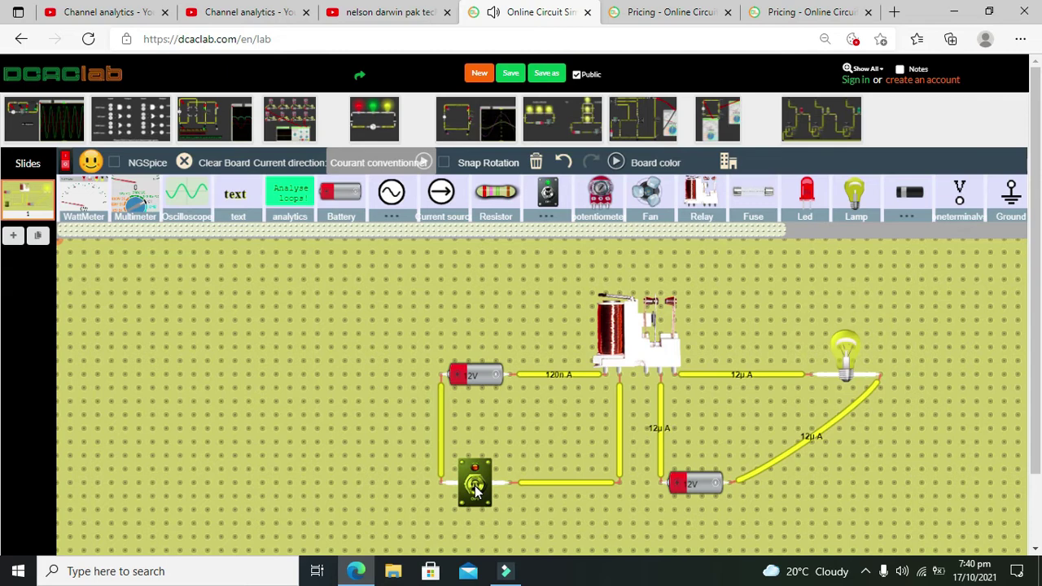
left_click(475, 485)
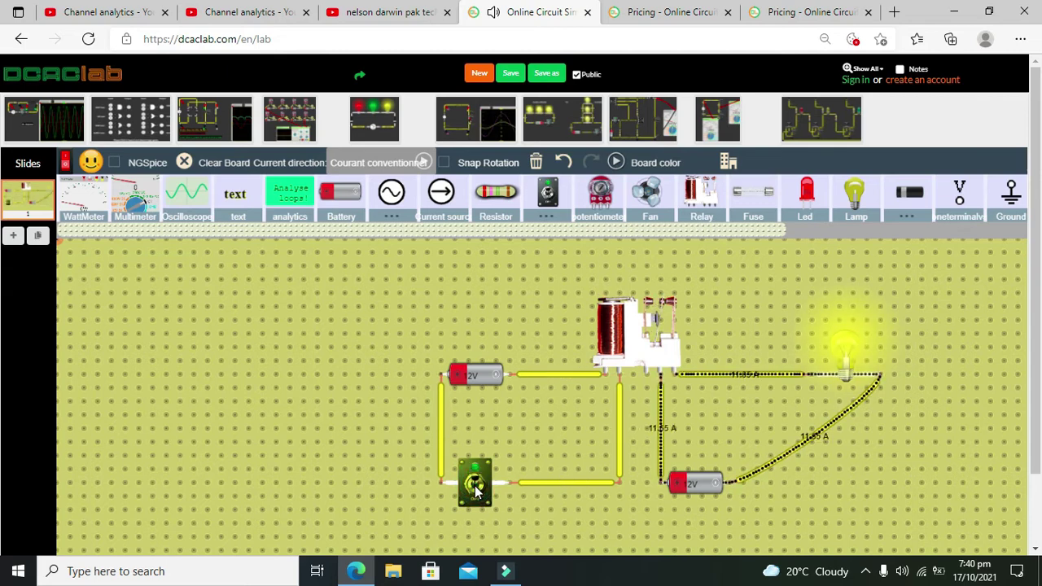
left_click(476, 485)
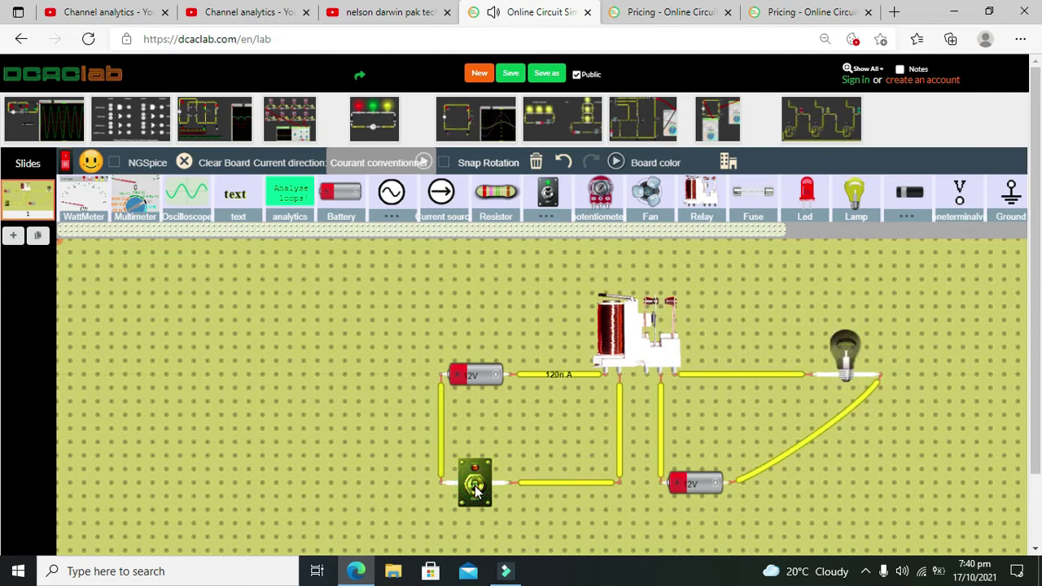
left_click(476, 486)
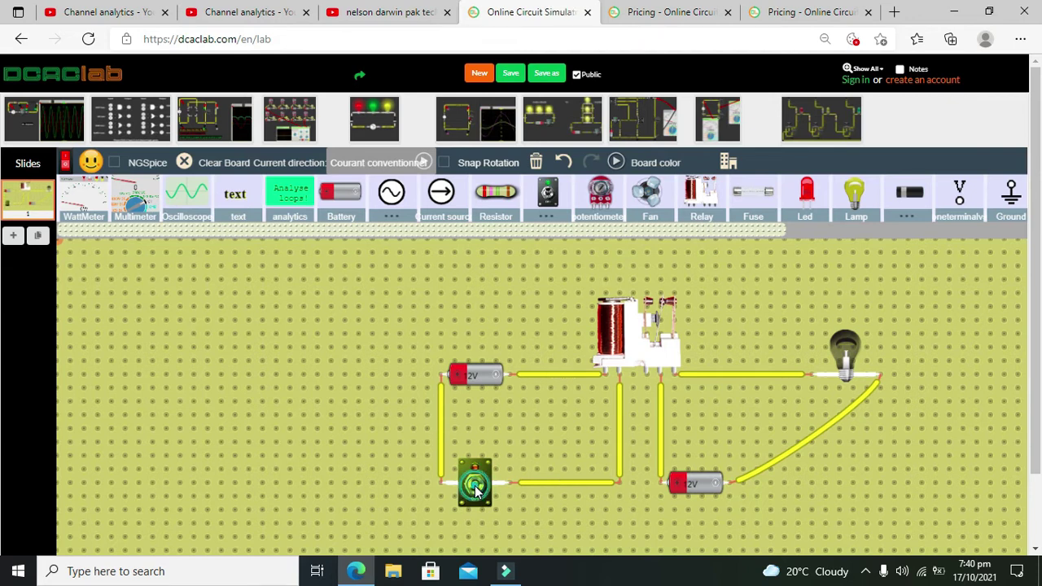
left_click(475, 485)
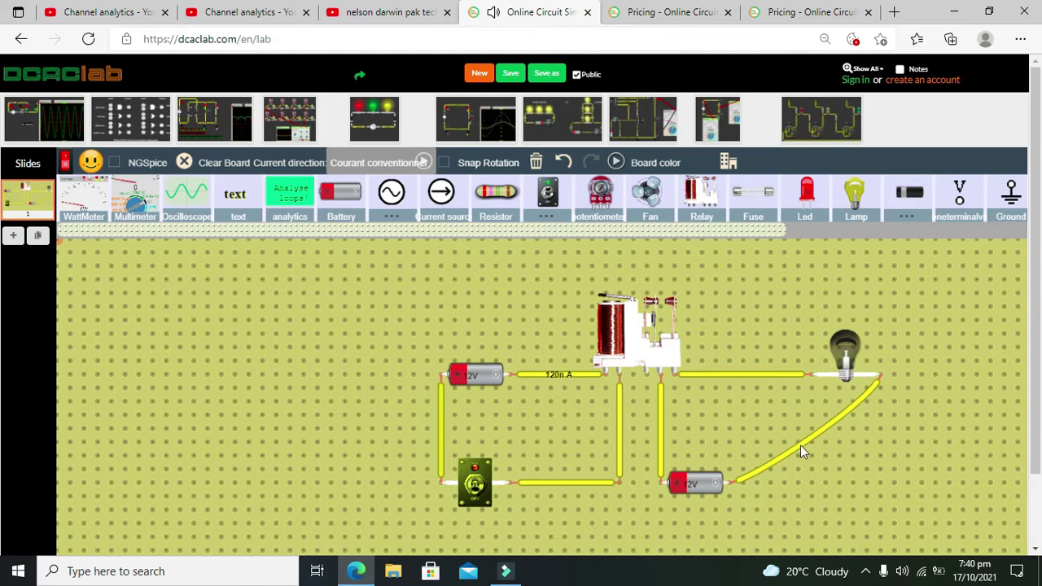
Set the second battery to 9.24 V, then toggle the coil switch off
mouse_move(696, 487)
left_click(729, 469)
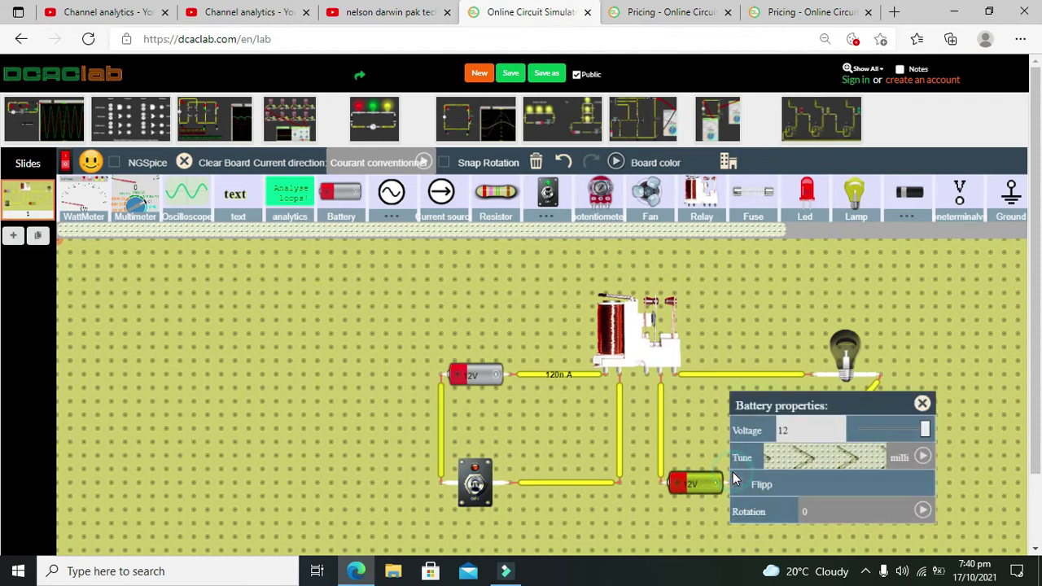
left_click(904, 429)
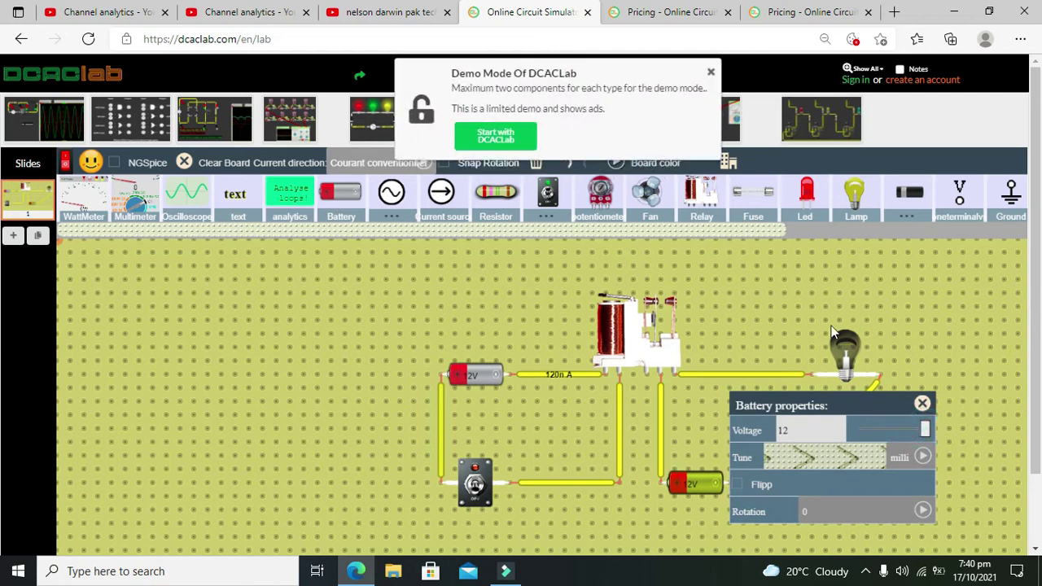
left_click(521, 133)
left_click(456, 12)
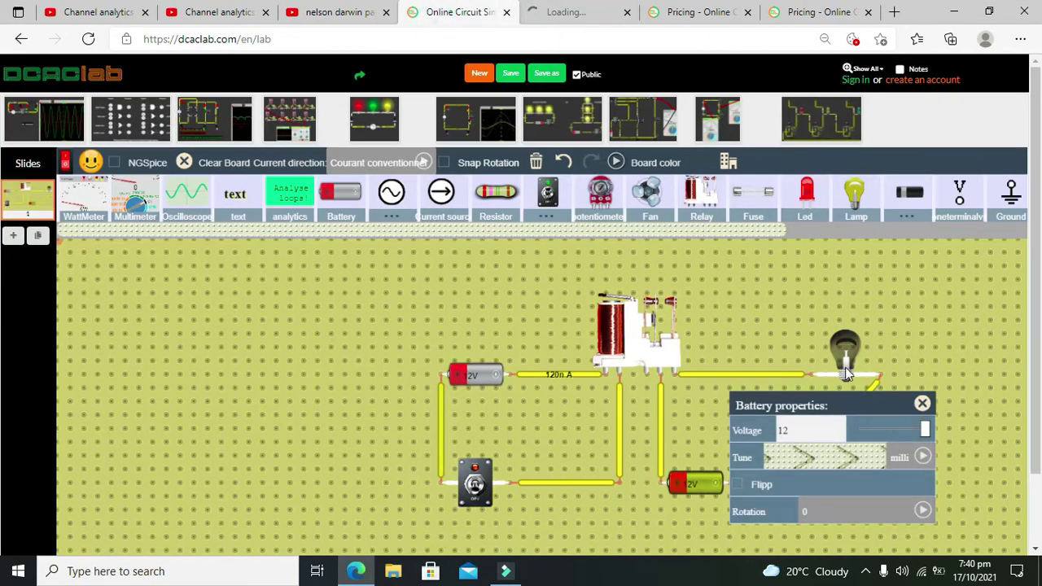
left_click_drag(925, 431, 910, 432)
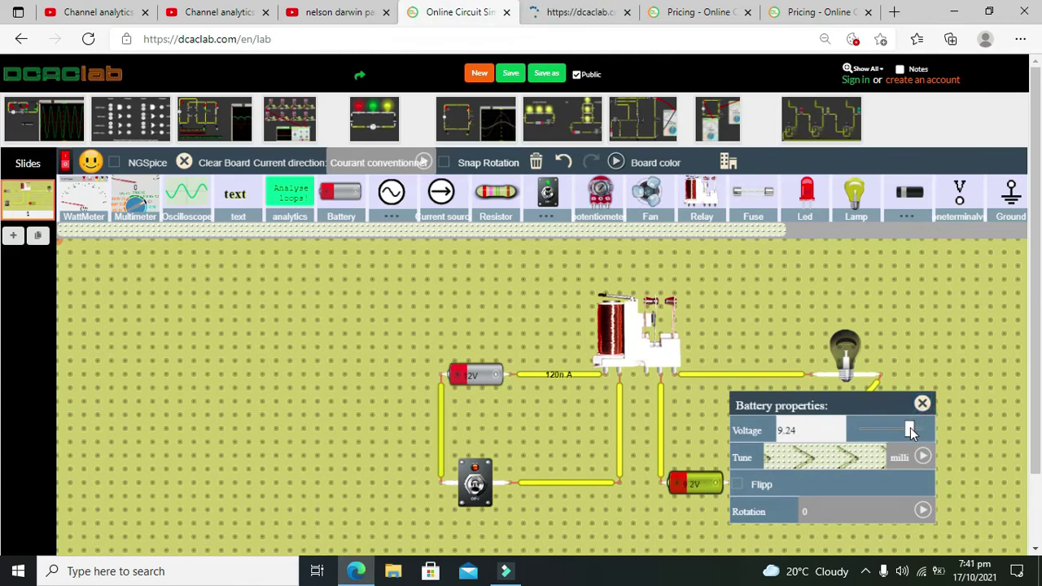
left_click(922, 403)
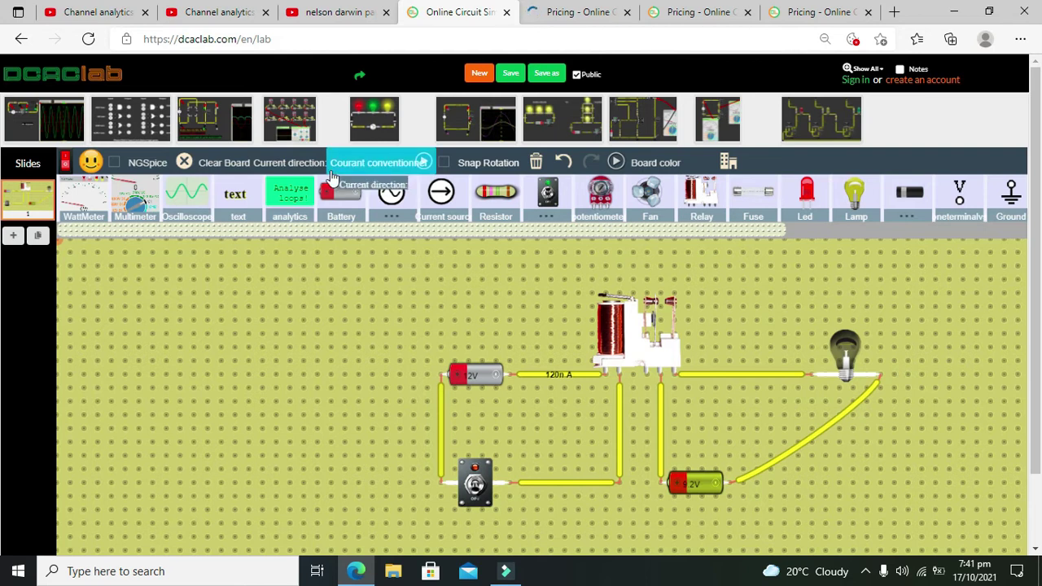
left_click(477, 489)
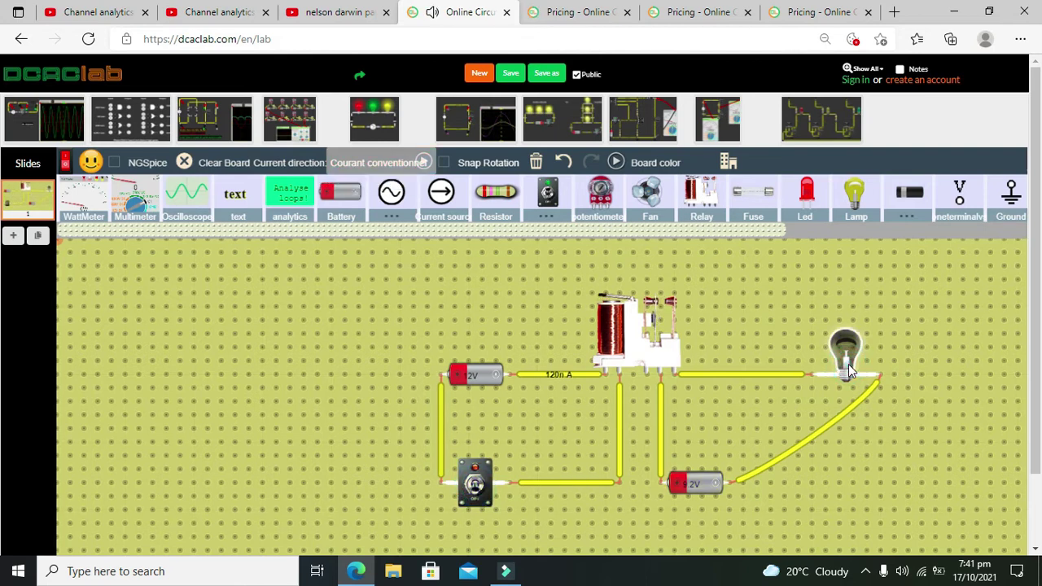
Delete the stray lamp above the circuit, then switch the coil on and off to test the relay
mouse_move(849, 364)
left_mouse_down()
mouse_move(836, 335)
mouse_move(861, 188)
mouse_move(871, 309)
mouse_move(839, 349)
left_mouse_up()
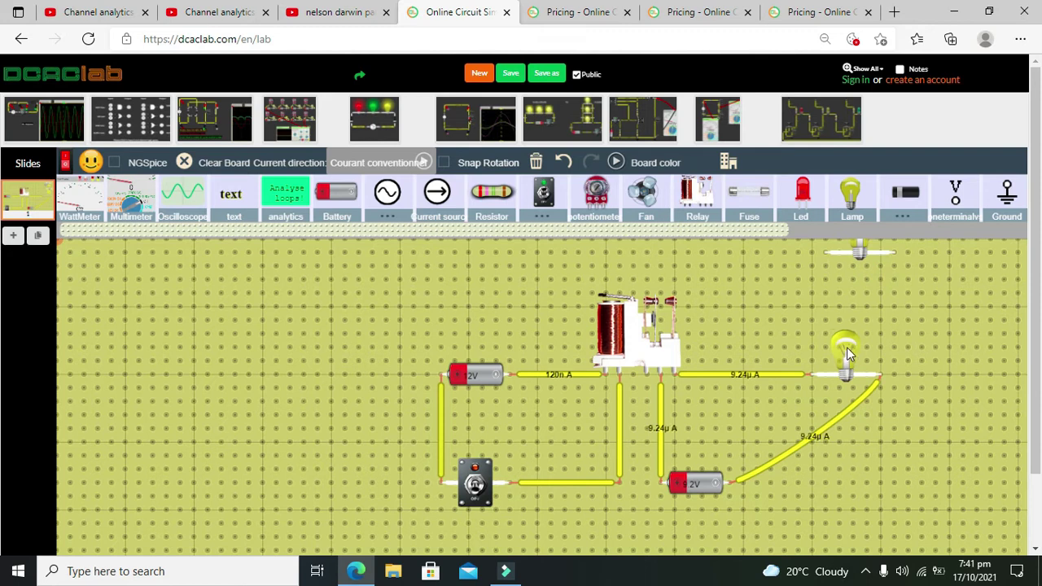
left_click(857, 257)
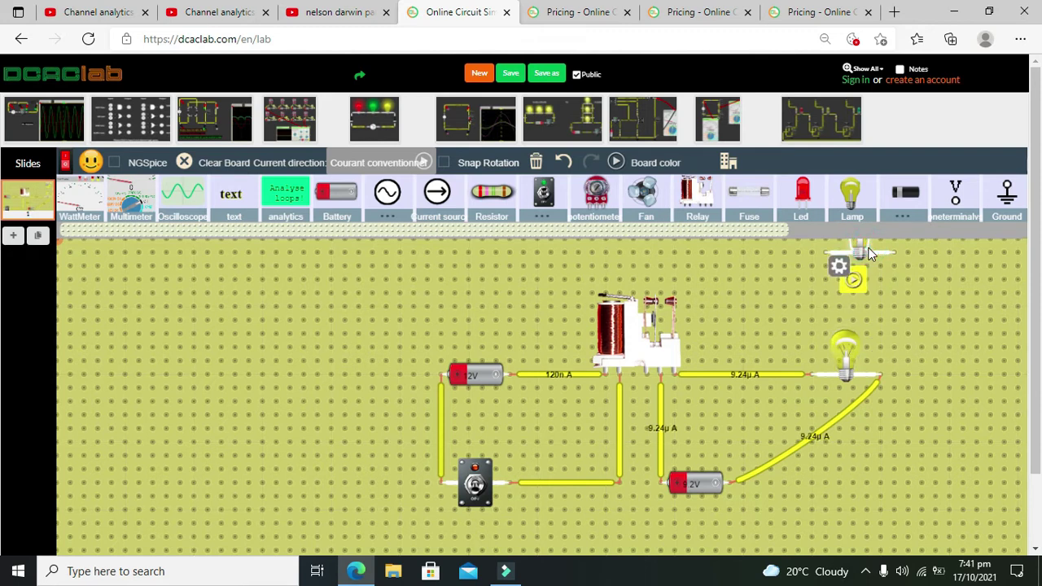
key("Delete")
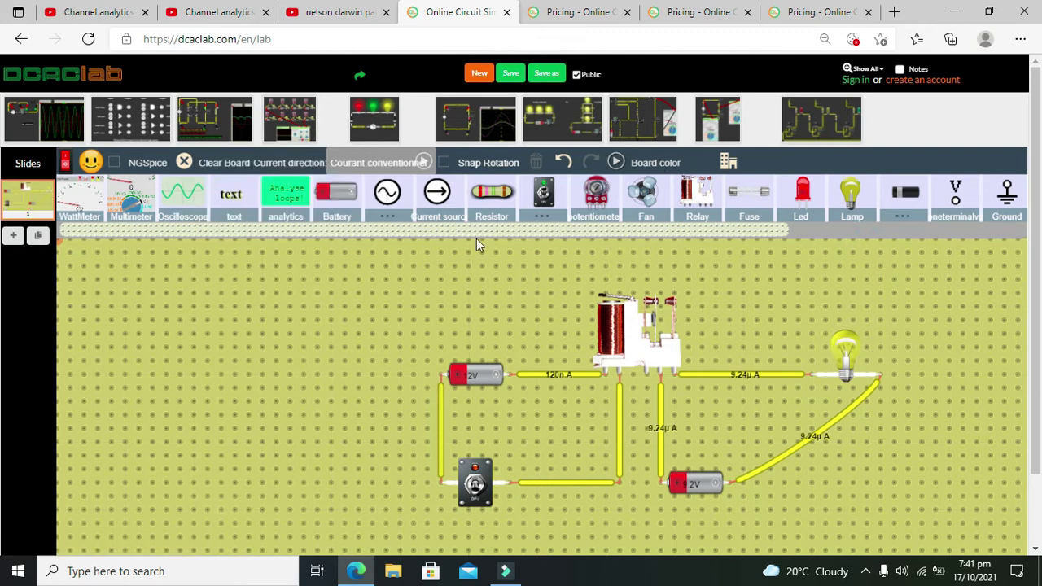
left_click(476, 486)
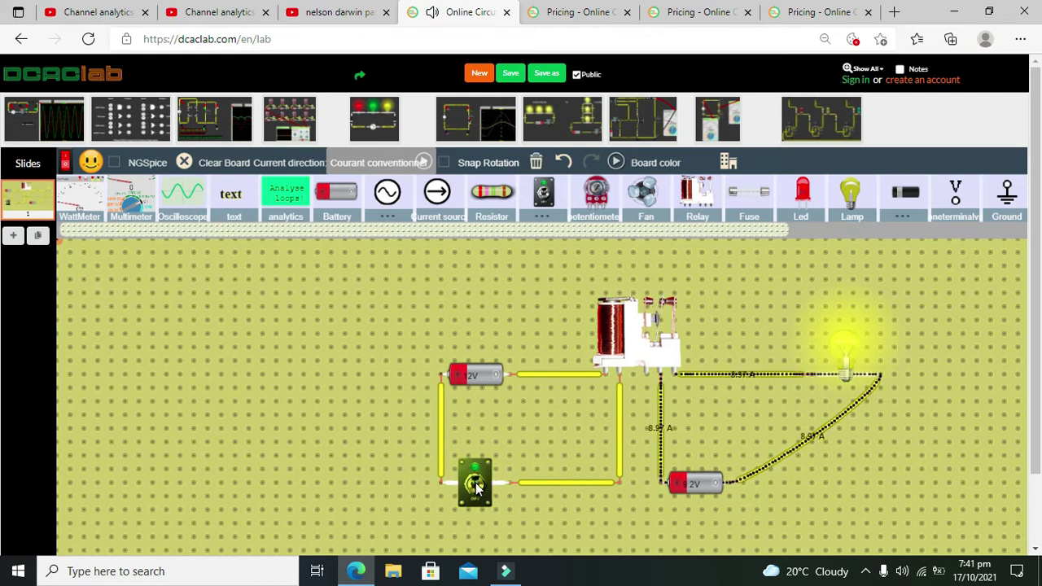
left_click(477, 487)
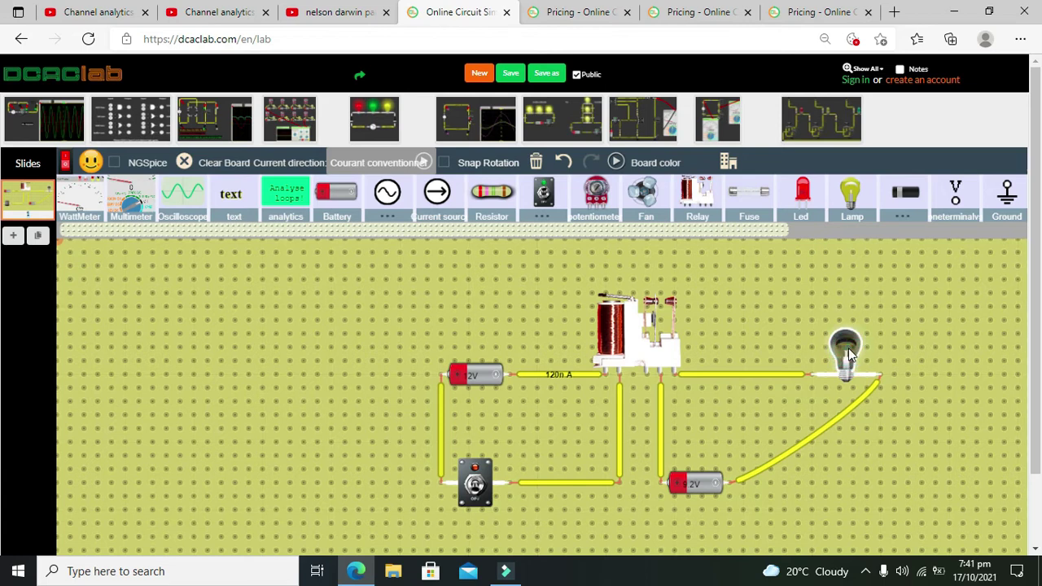
Replace the circuit's lamp with a new one and set its resistance to 4.06 Ω
key("Delete")
left_click_drag(852, 202, 849, 381)
left_click(849, 380)
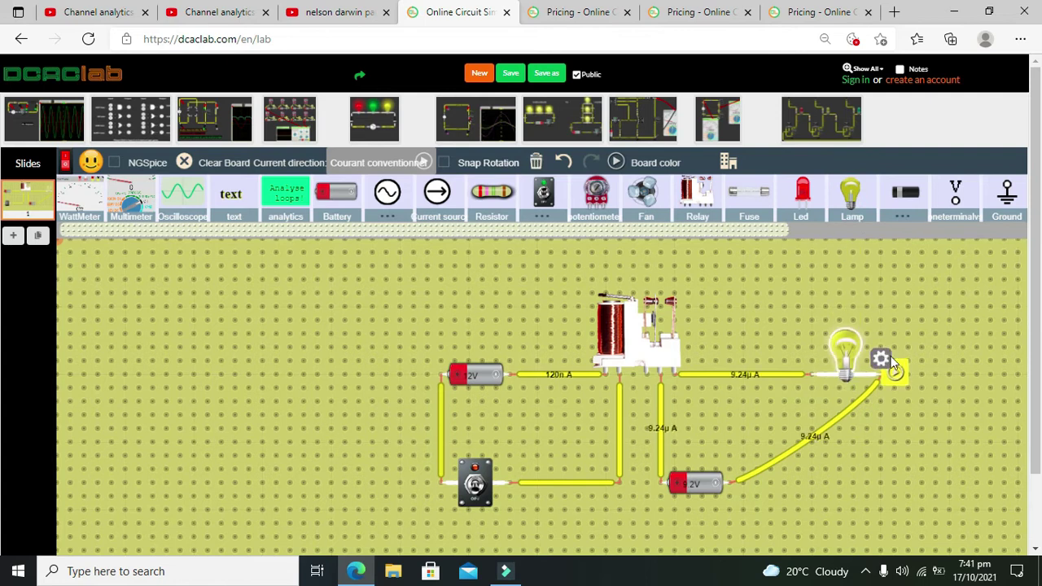
left_click(882, 359)
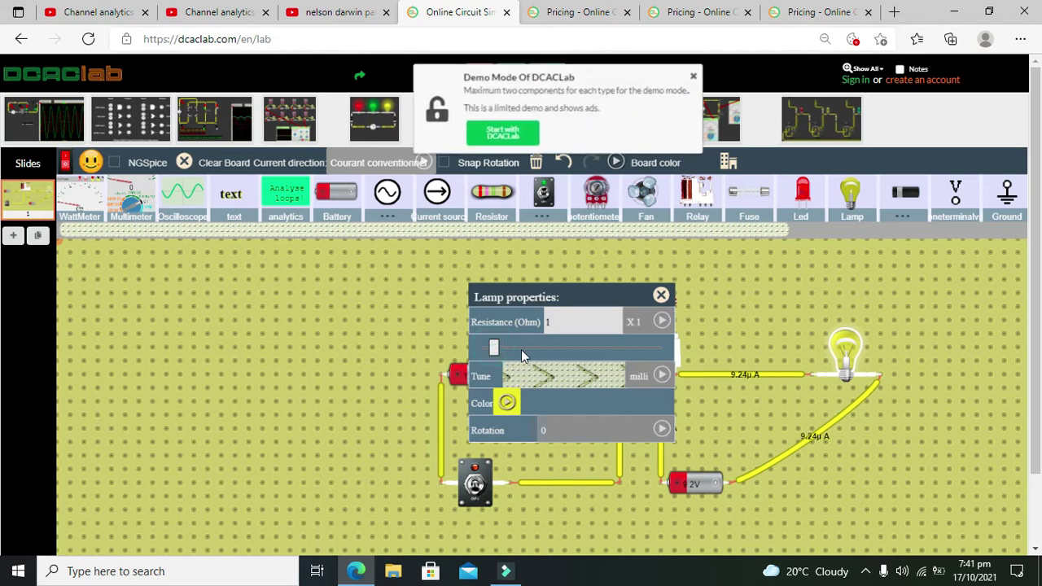
left_click(511, 128)
left_click(430, 11)
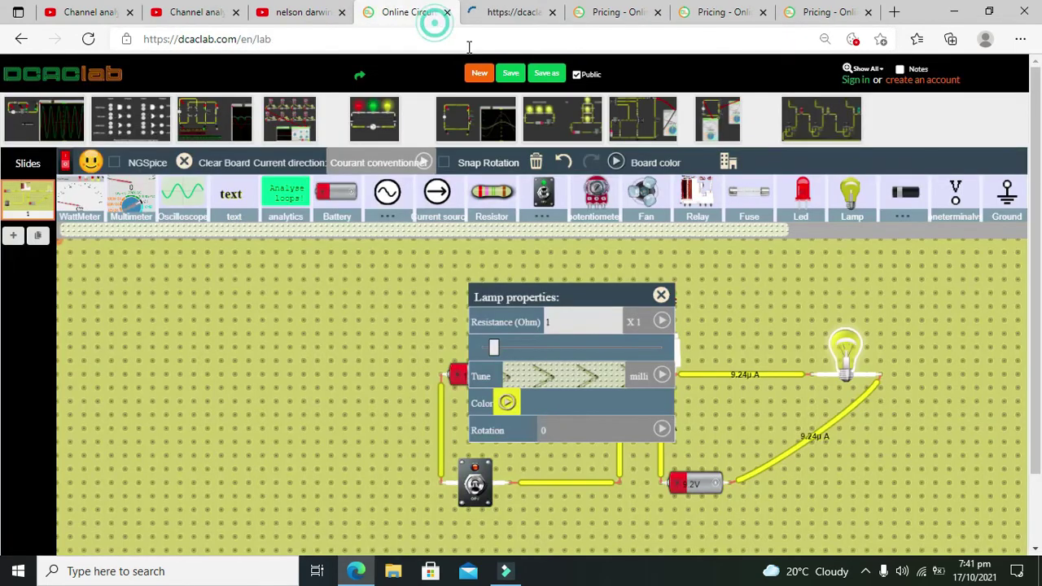
left_click(662, 324)
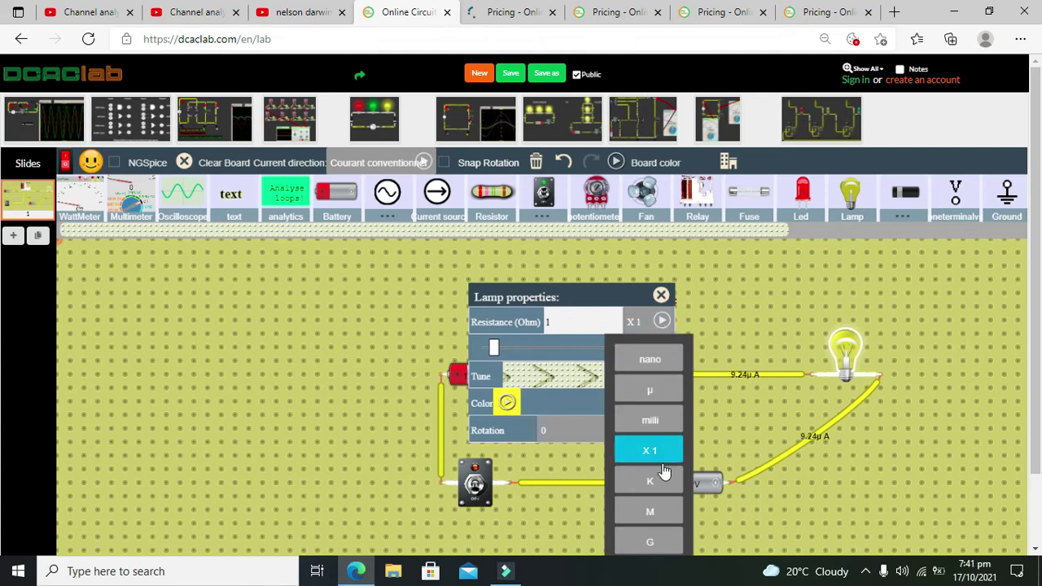
left_click_drag(493, 348, 541, 350)
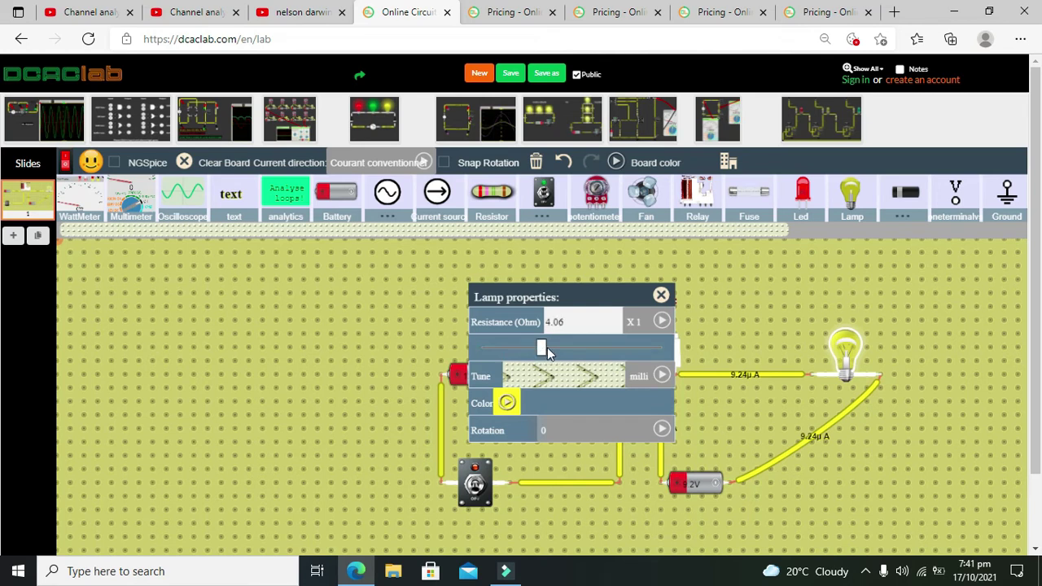
left_click(660, 297)
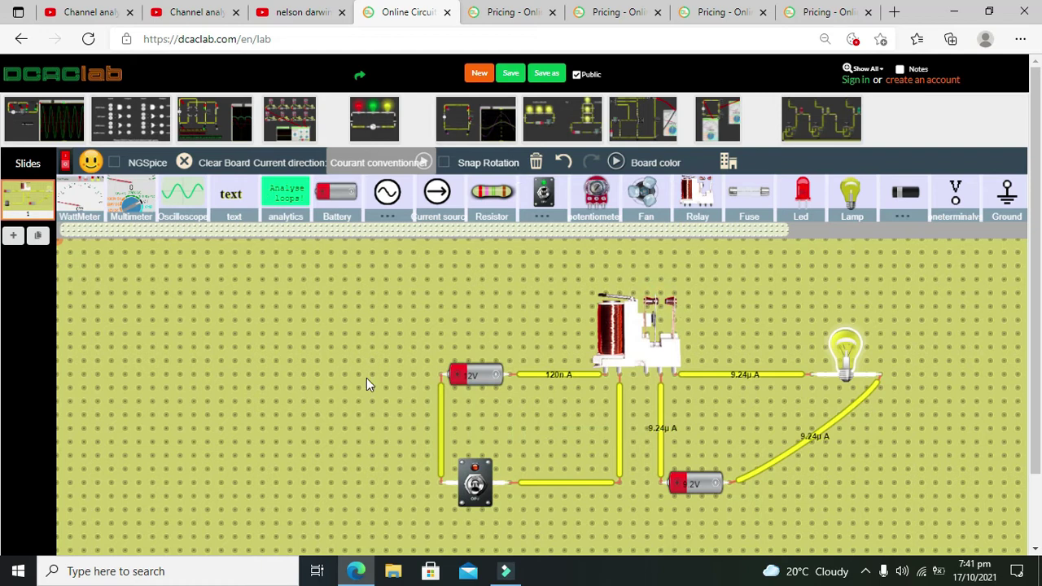
With the coil switched on, replace the lamp with a fan on the right-hand wire
left_click(475, 486)
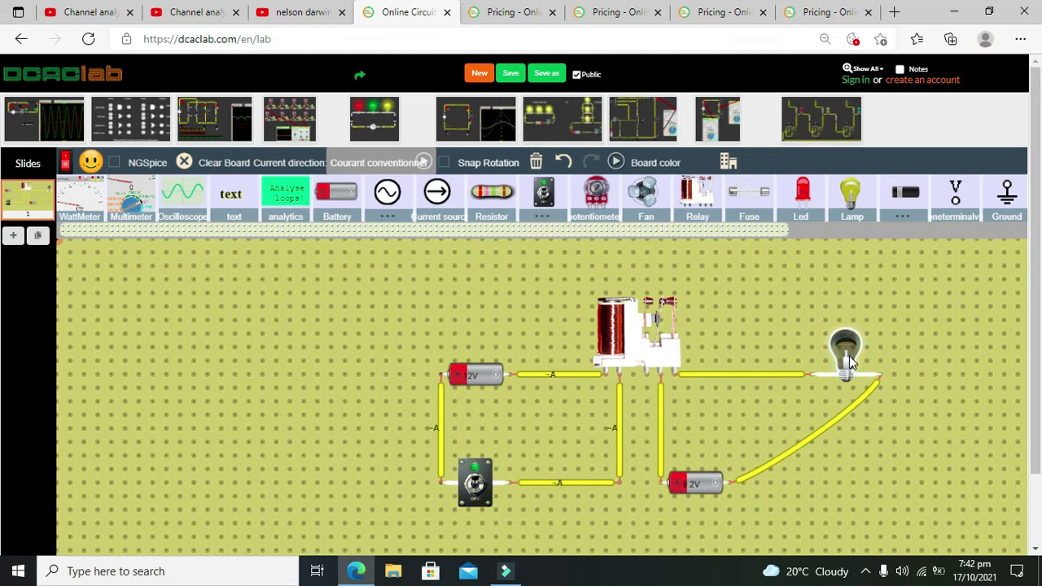
key("Delete")
left_click_drag(641, 198, 847, 385)
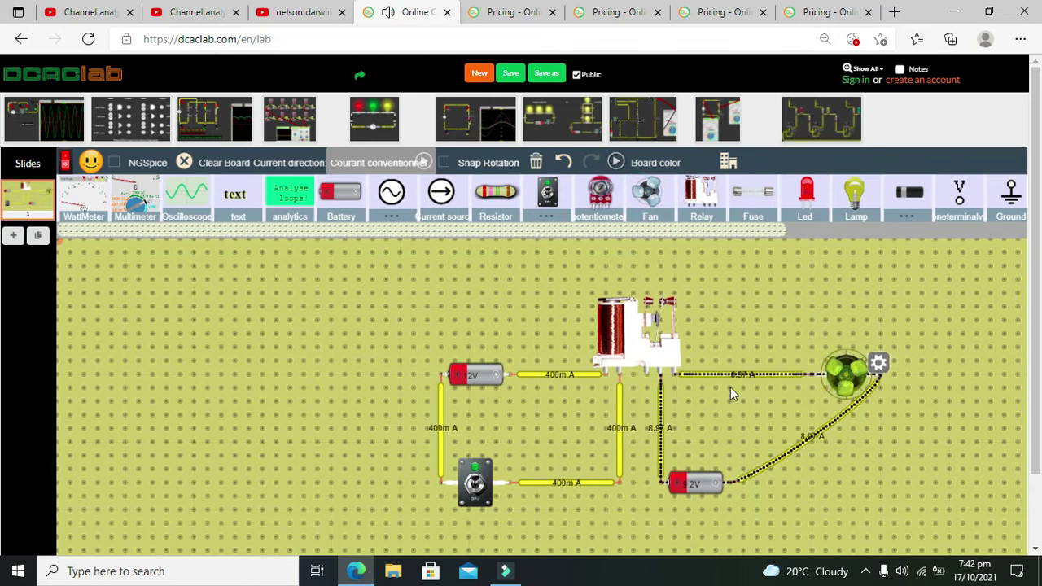
Toggle the coil switch several times to test the fan, ending off, then delete the fan
left_click(475, 484)
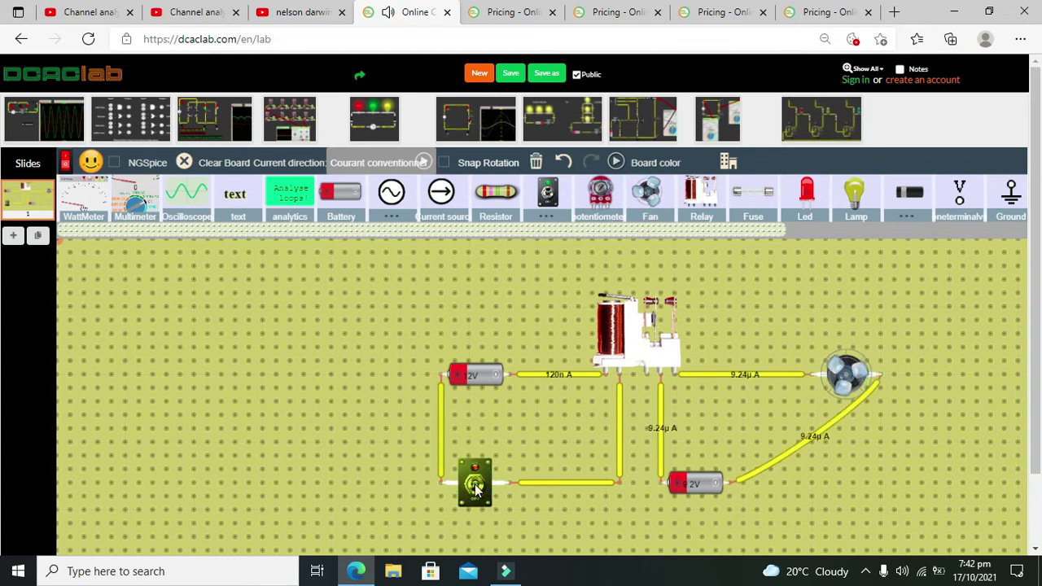
left_click(475, 486)
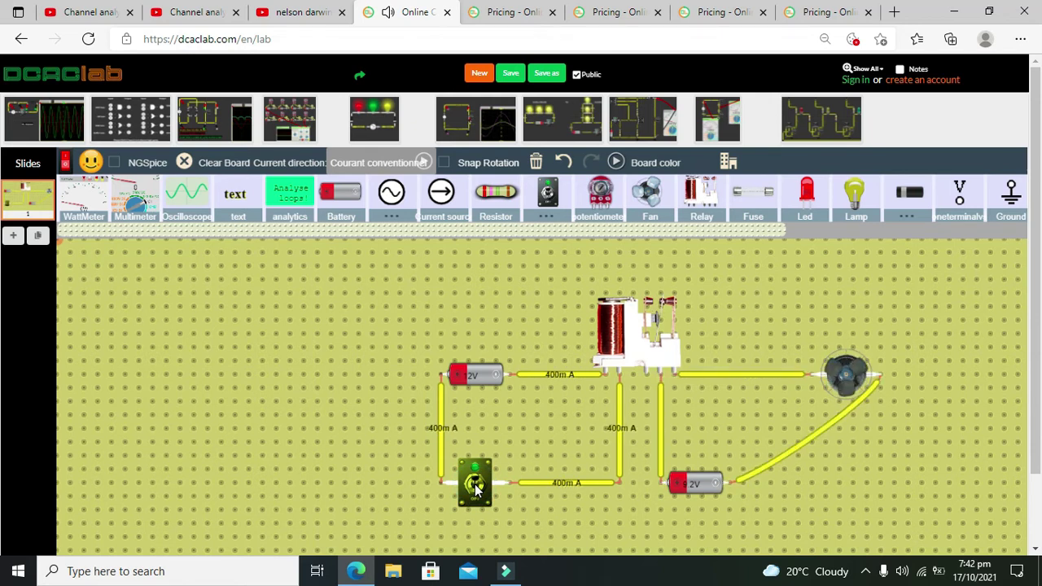
left_click(476, 486)
left_click(476, 486)
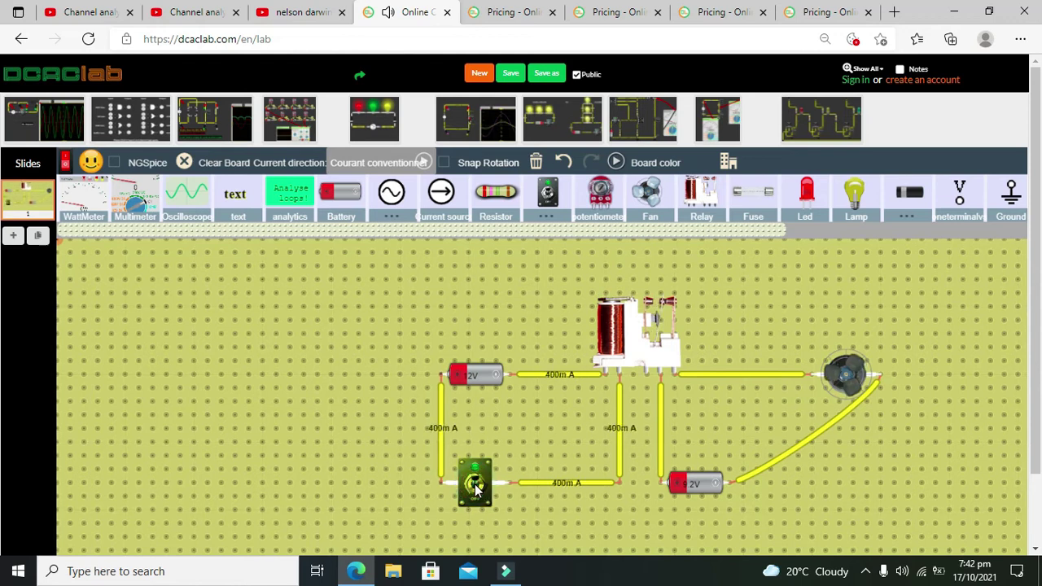
left_click(476, 486)
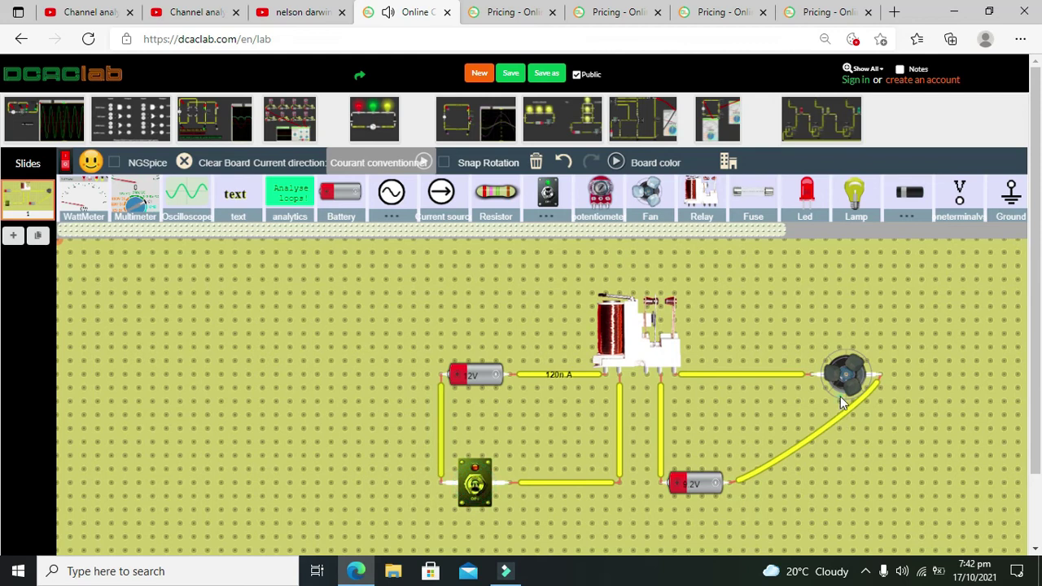
key("Delete")
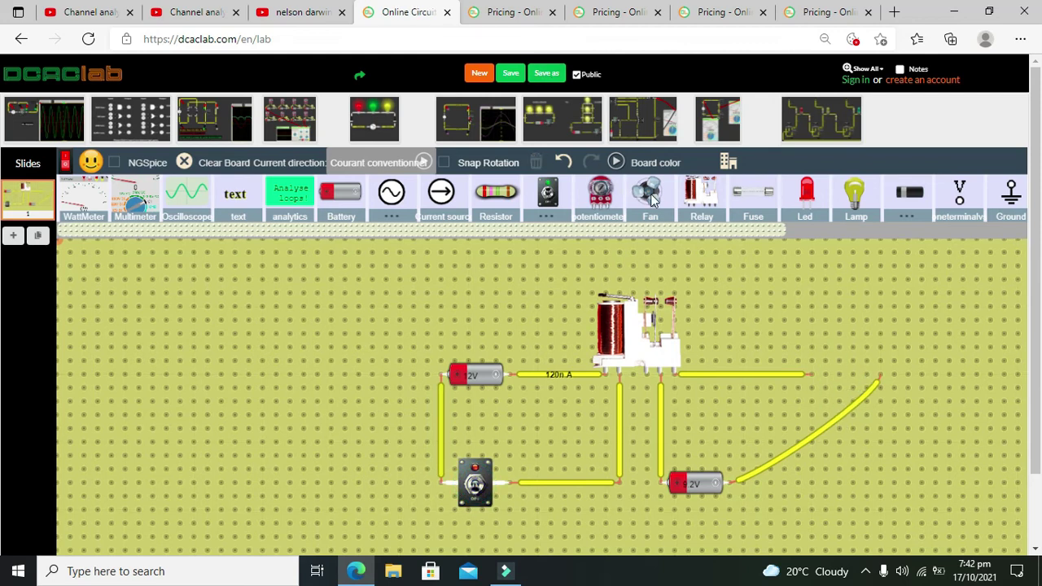
Drop a fan into the right-hand loop gap and raise its resistance from 1 to 12 Ω
left_click_drag(847, 350, 849, 373)
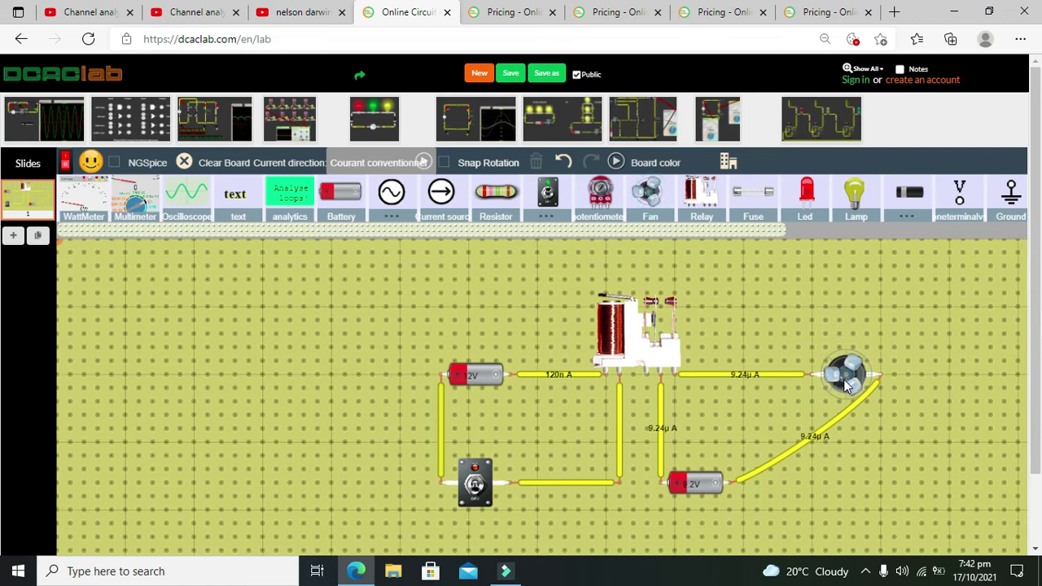
left_click(878, 371)
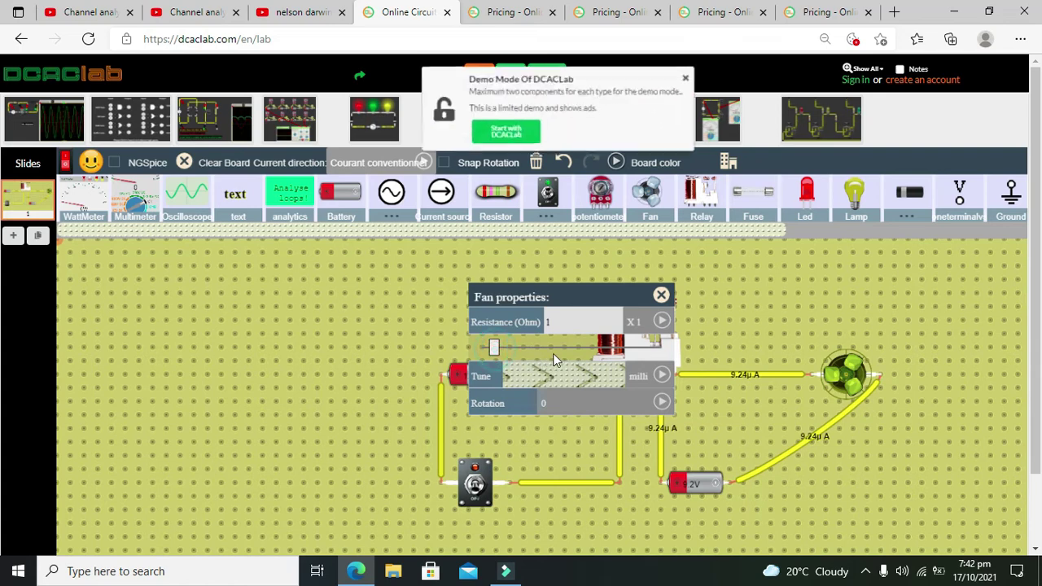
left_click(502, 134)
left_click(383, 11)
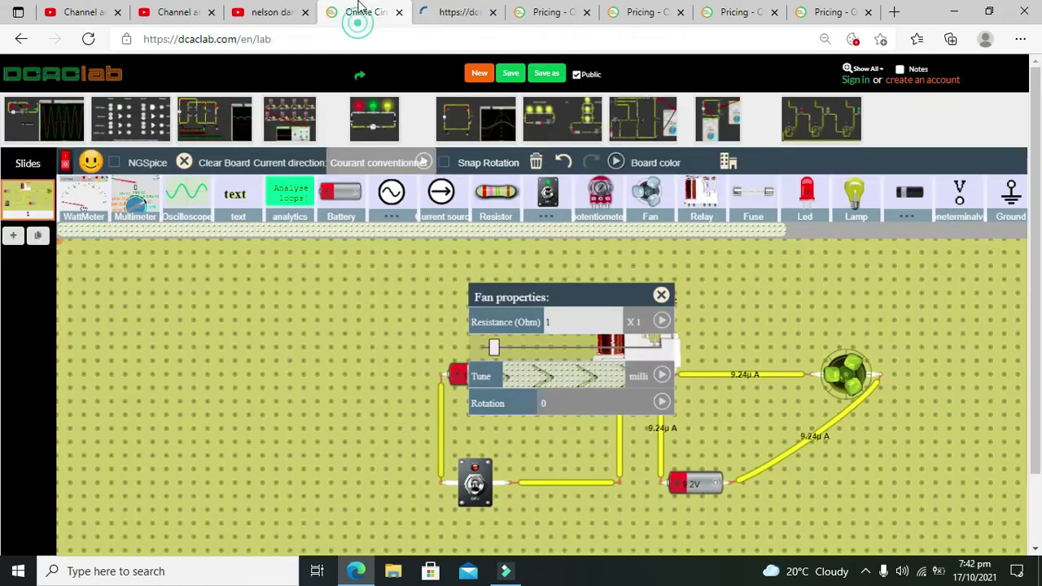
left_click_drag(510, 347, 672, 352)
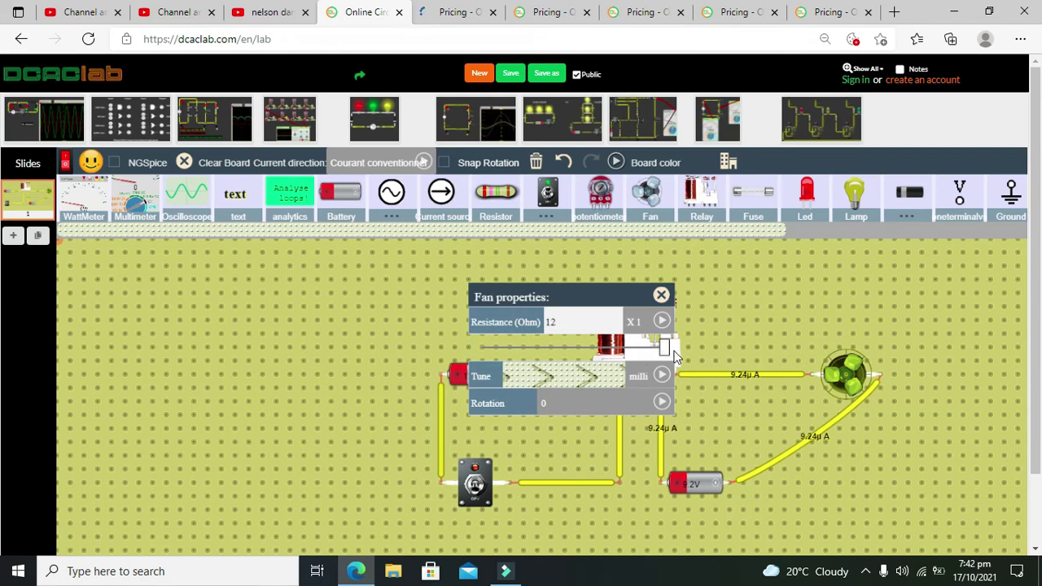
left_click(662, 295)
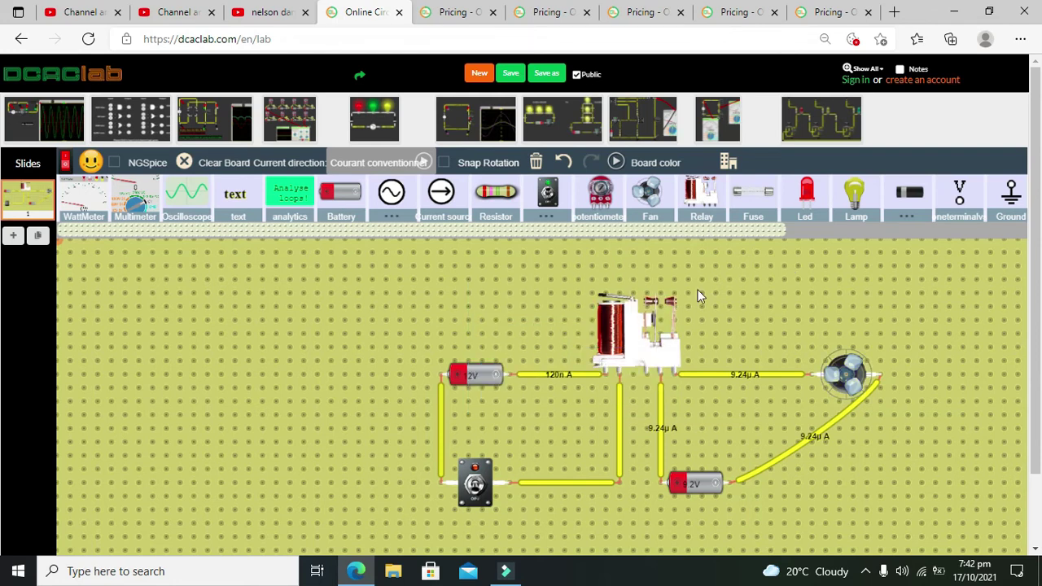
left_click(476, 486)
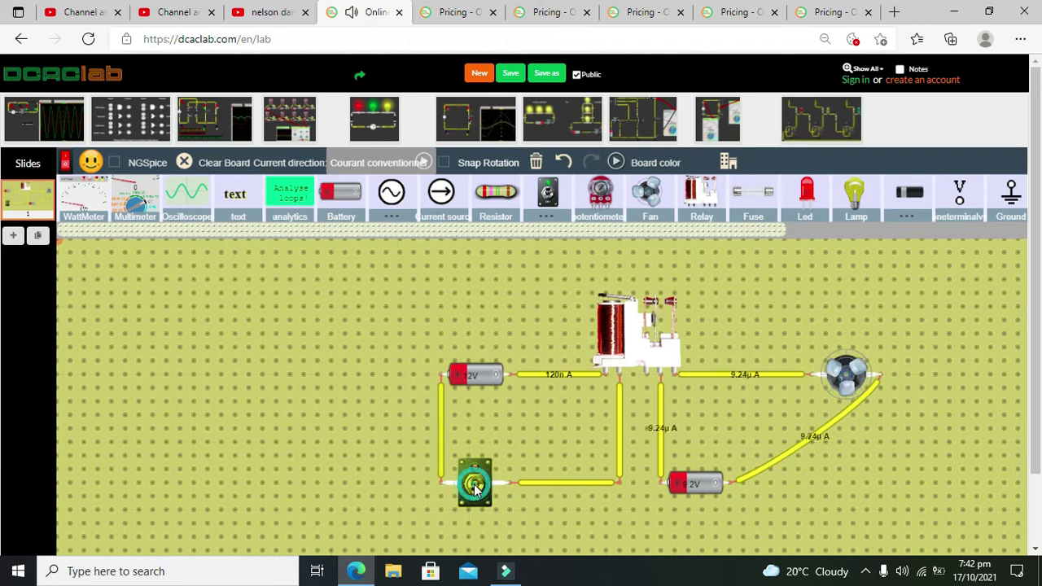
left_click(476, 486)
left_click(476, 486)
left_click(475, 486)
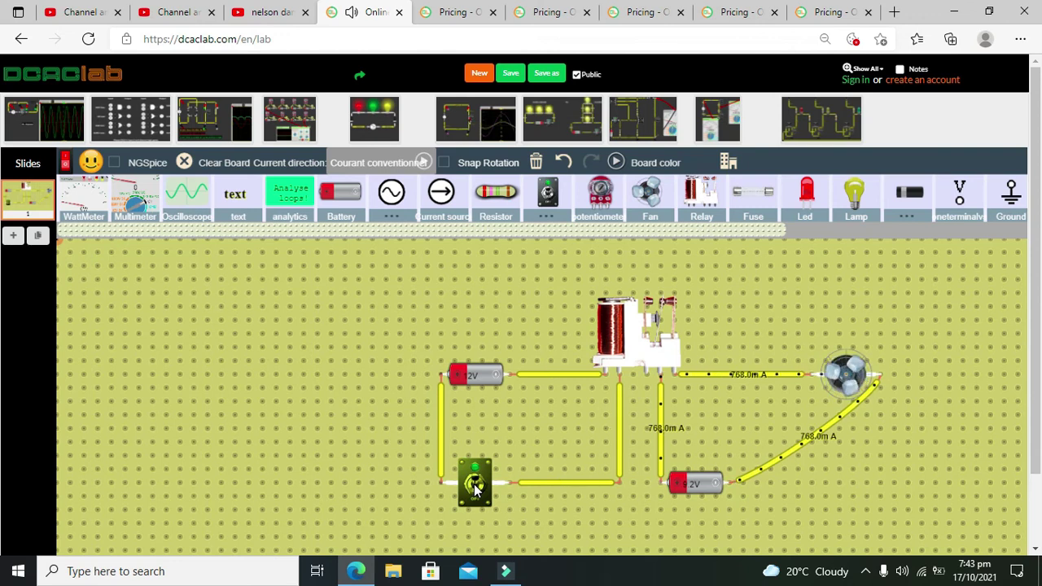
left_click(475, 487)
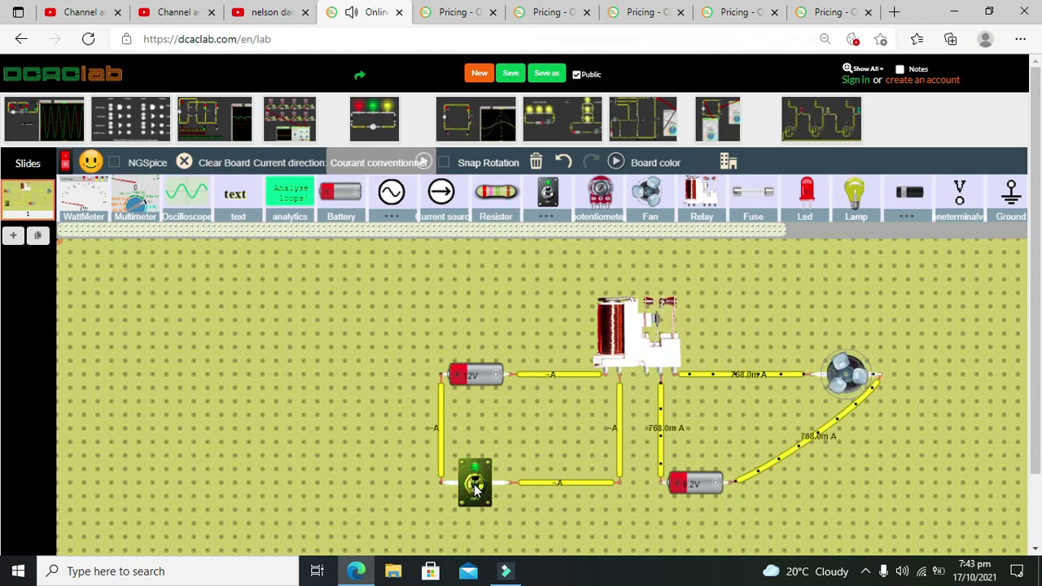
left_click(475, 487)
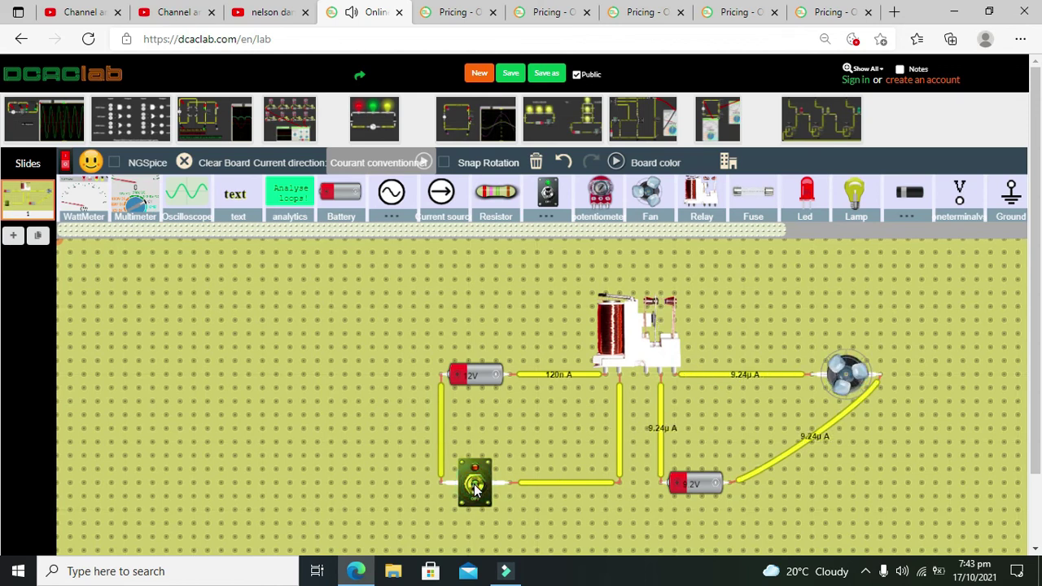